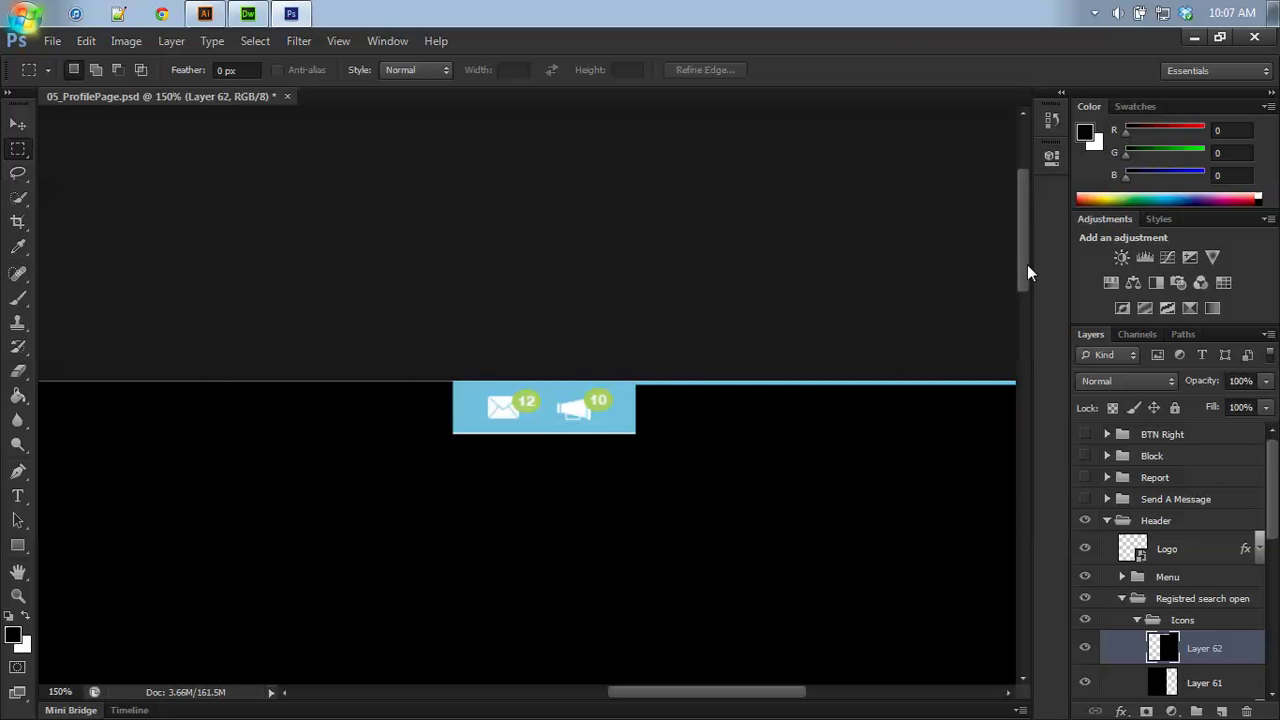
# - Hide the 12 badge number layer and its green Ellipse 11 copy circle
pyautogui.moveTo(1027, 264); pyautogui.dragTo(1022, 320)
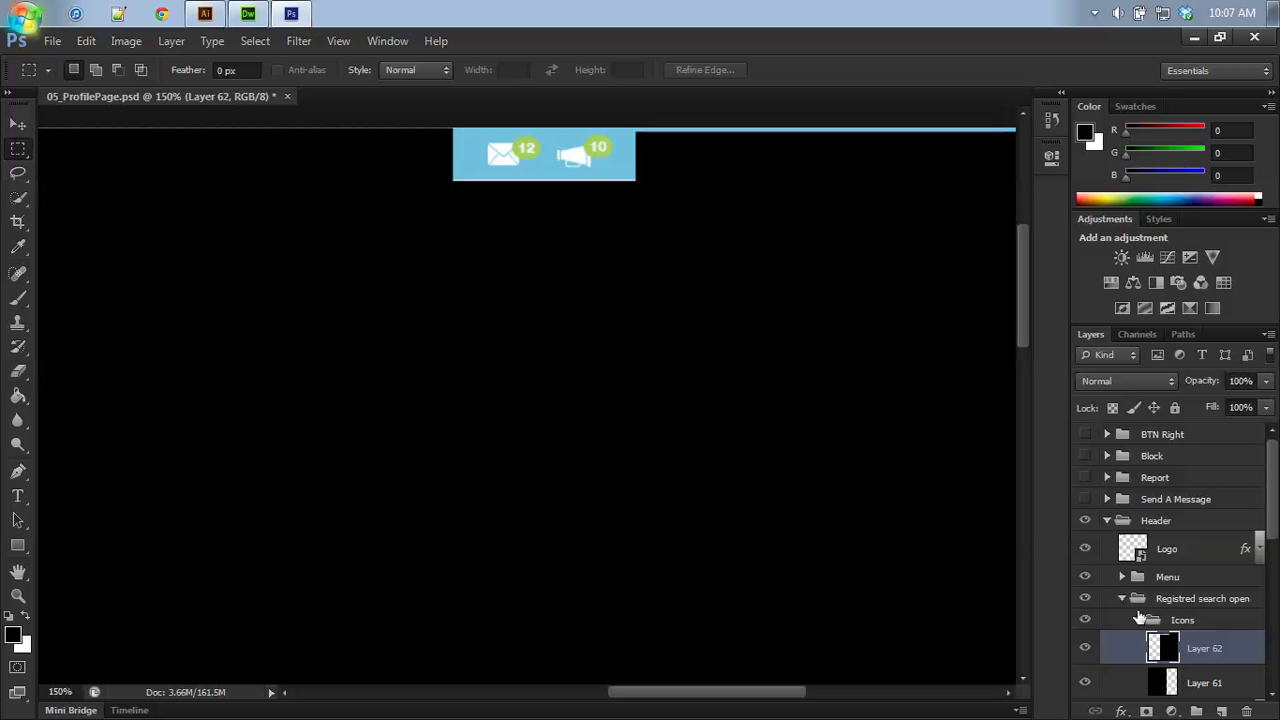
pyautogui.moveTo(1276, 540); pyautogui.dragTo(1277, 612)
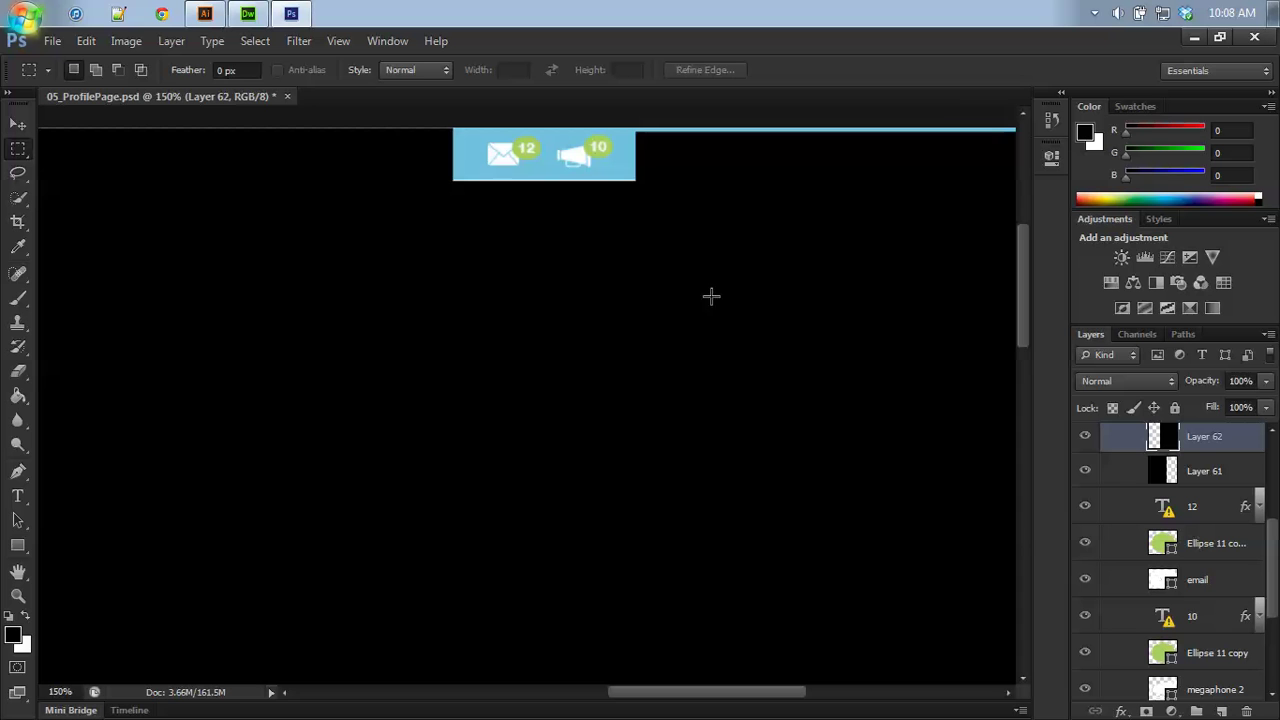
pyautogui.click(1085, 510)
pyautogui.click(1085, 544)
# - Convert the email layer to a Smart Object
pyautogui.click(1127, 584)
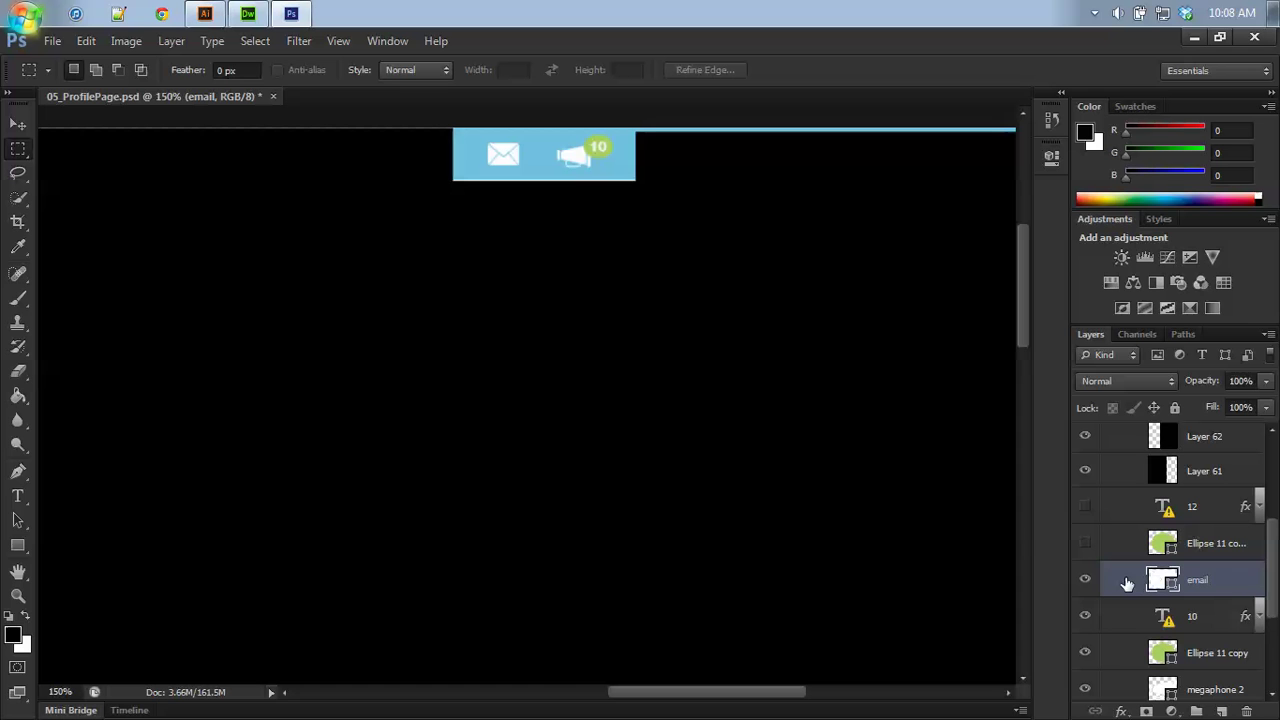
pyautogui.rightClick(1228, 589)
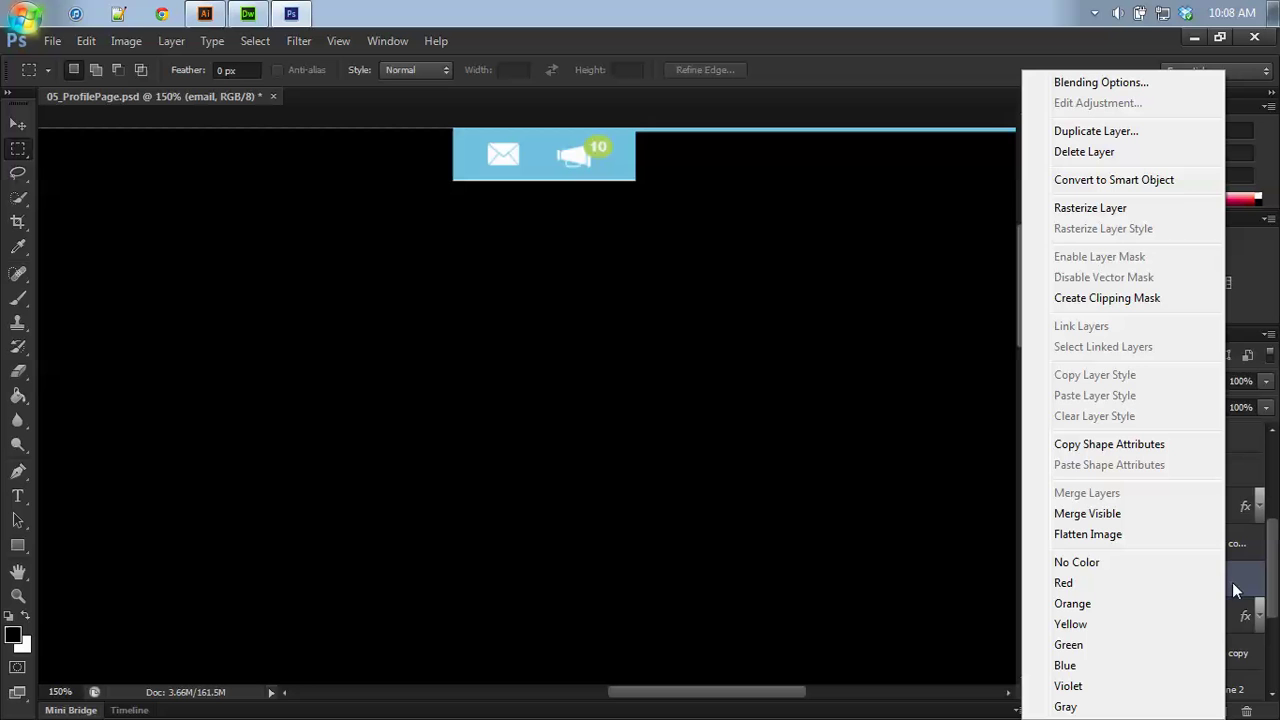
pyautogui.click(1146, 184)
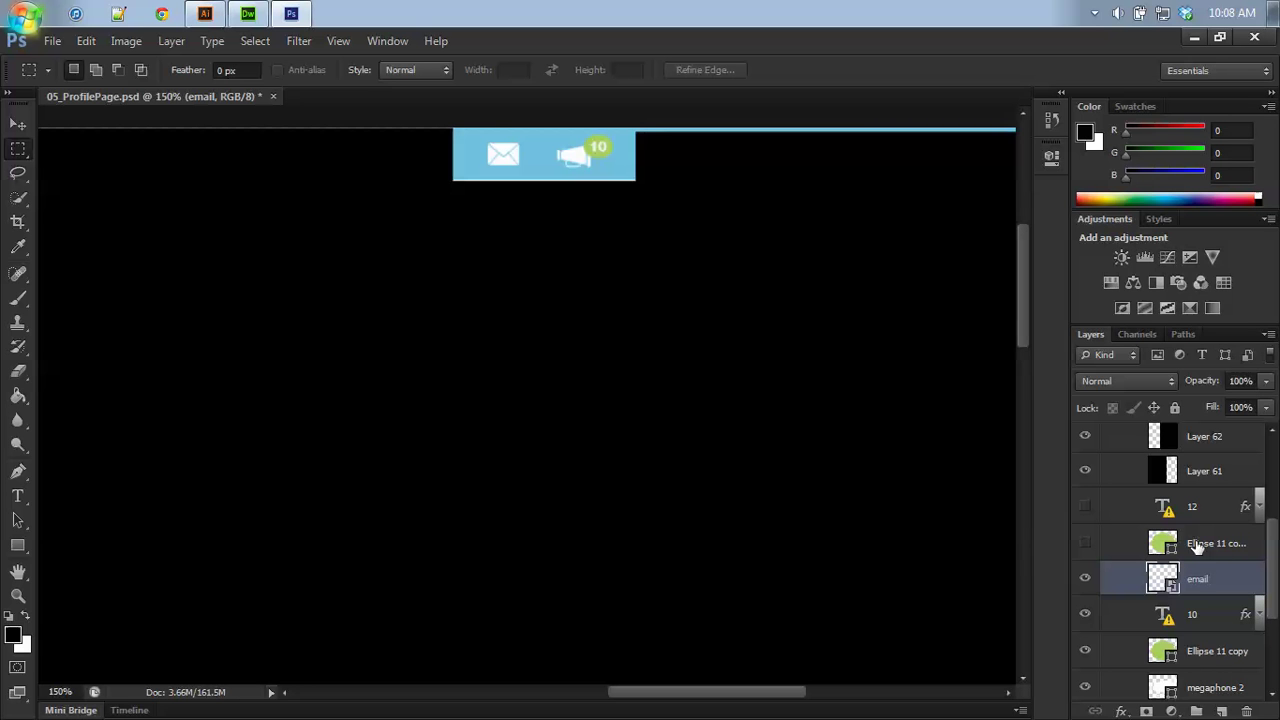
# - Export the email Smart Object's contents as newtut.psb on the Desktop, then switch to Illustrator
pyautogui.rightClick(1203, 578)
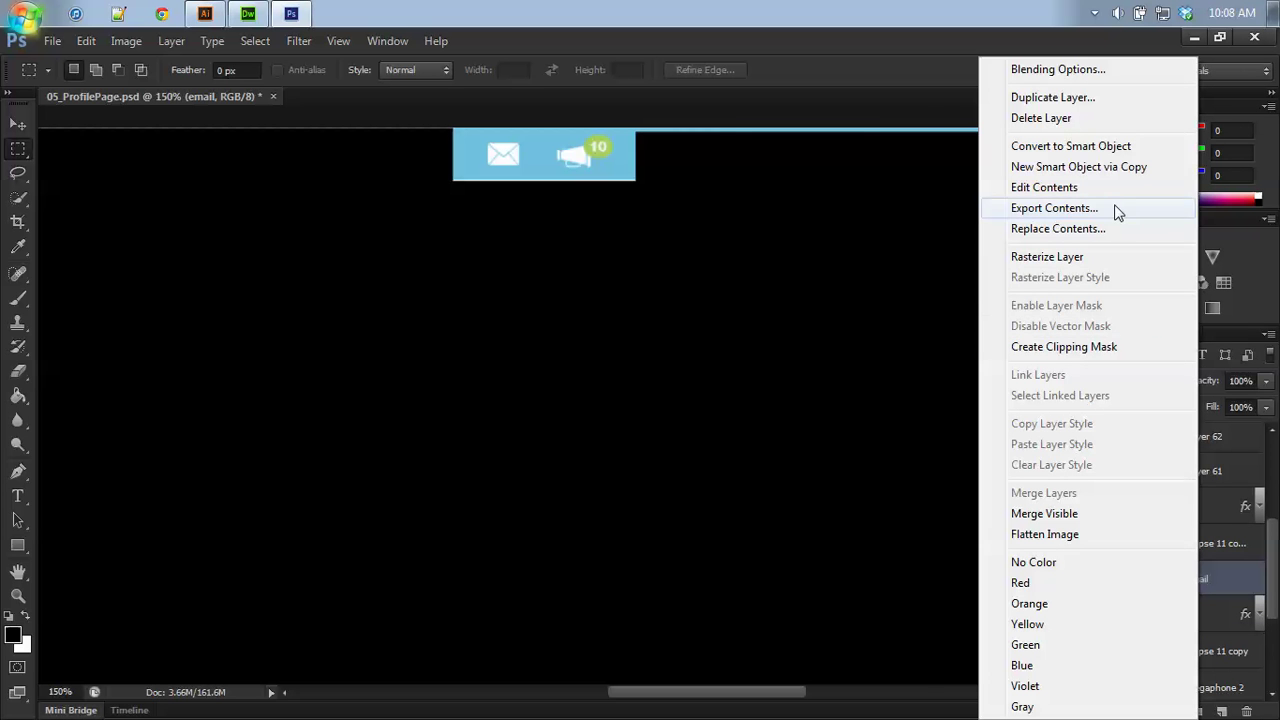
pyautogui.click(1117, 213)
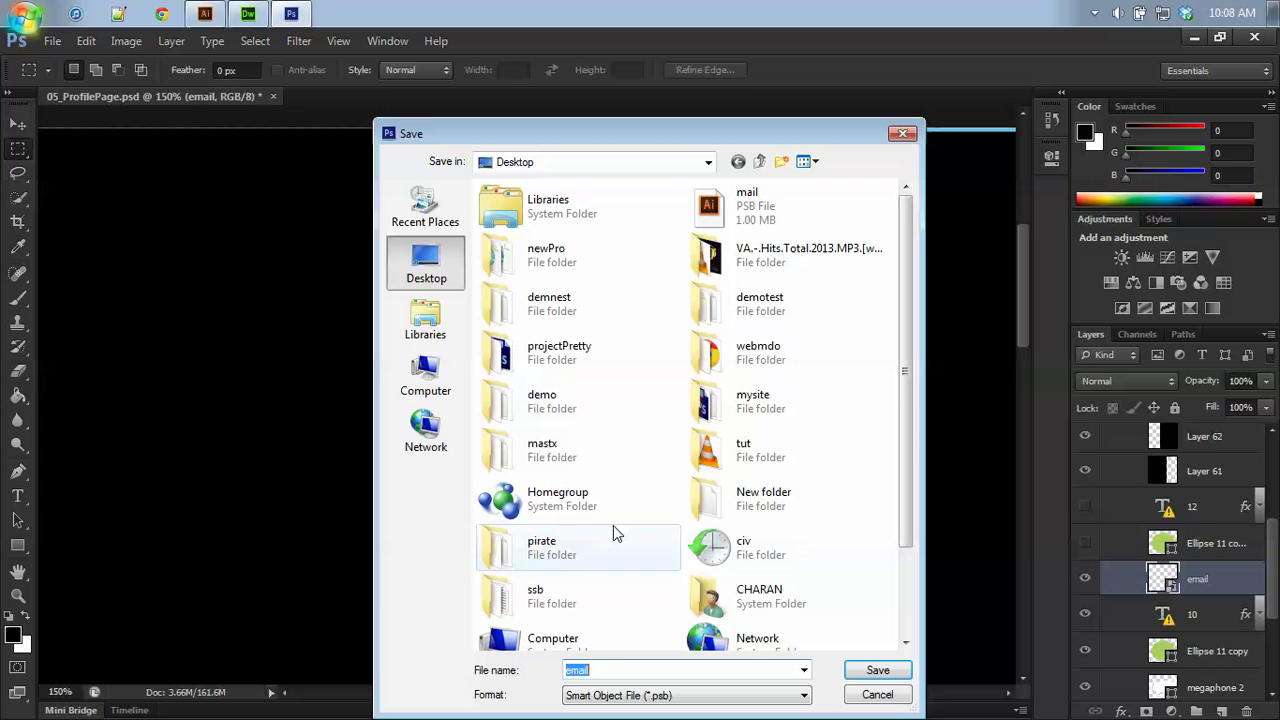
pyautogui.click(599, 669)
pyautogui.doubleClick(599, 669)
pyautogui.write('newtu')
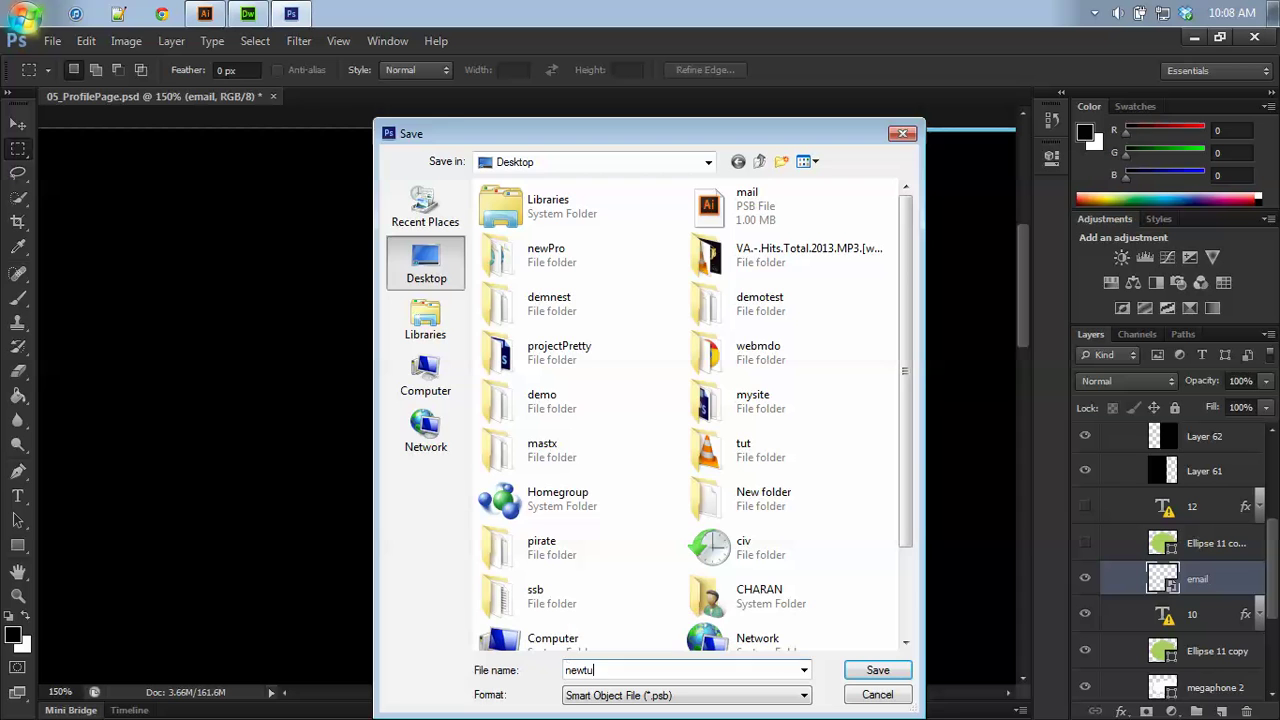
pyautogui.write('1')
pyautogui.press('Return')
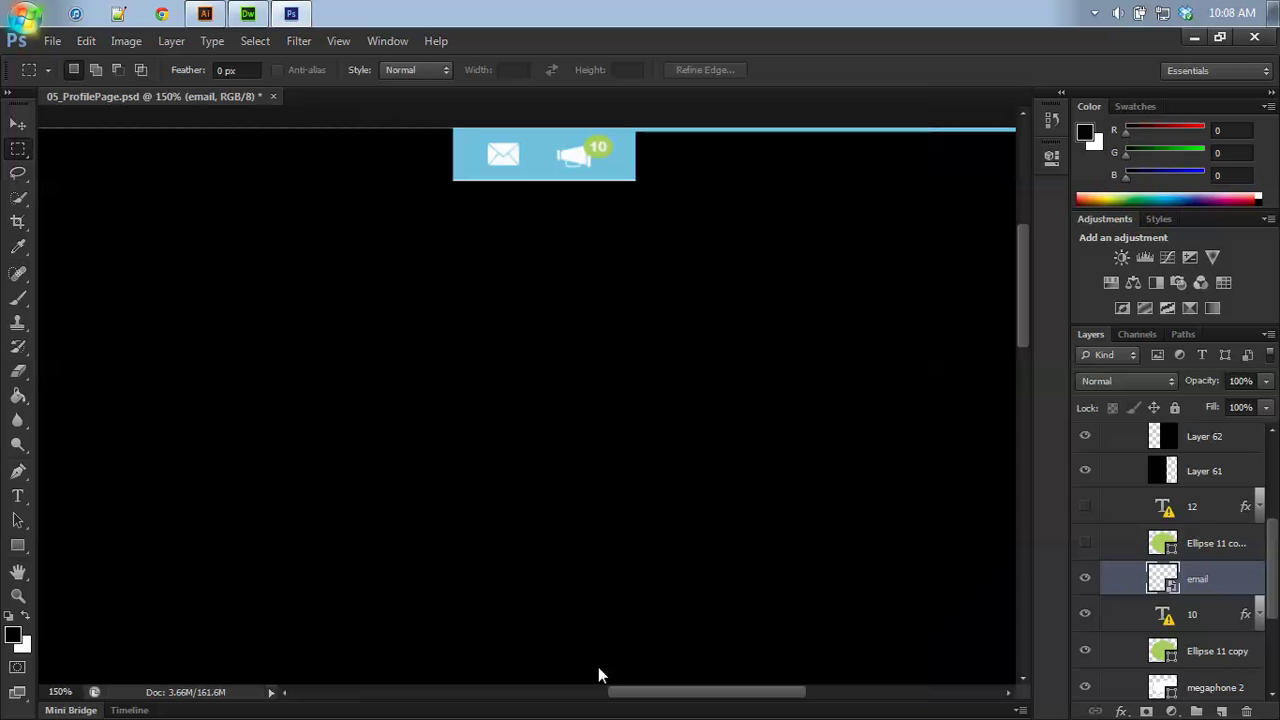
pyautogui.click(205, 13)
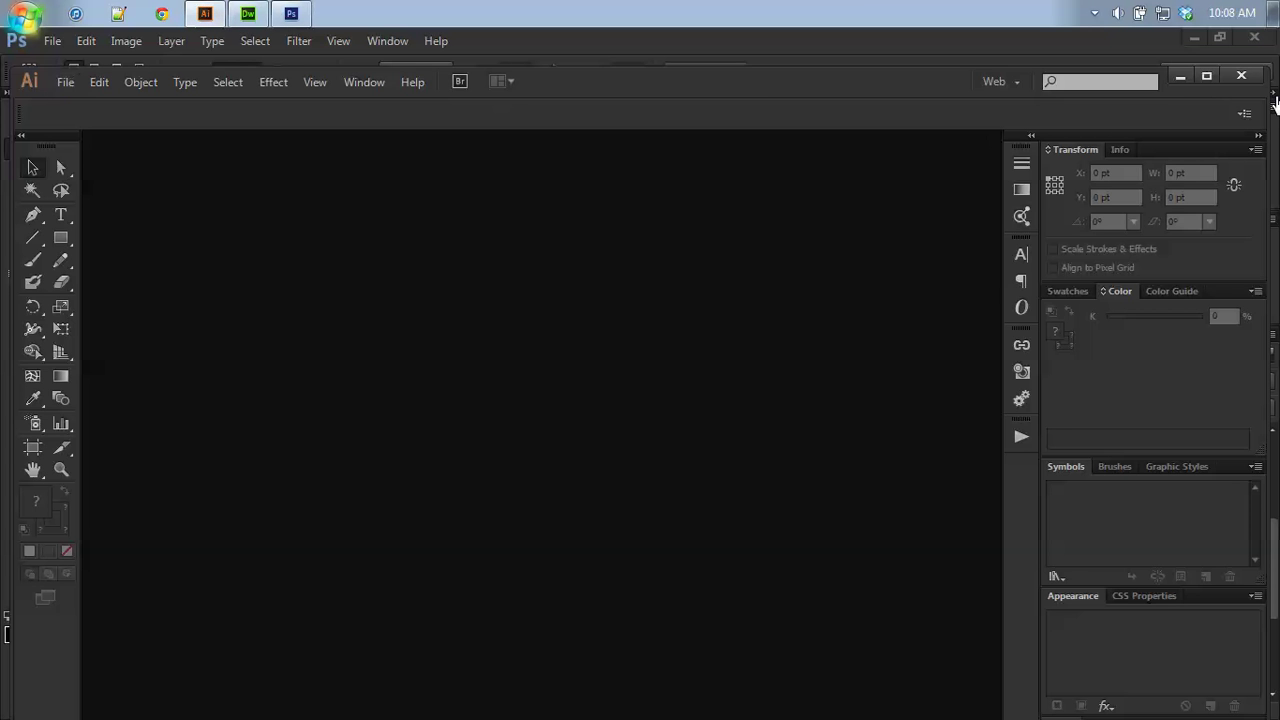
# - Maximize the Illustrator window and choose File > Open
pyautogui.click(1205, 76)
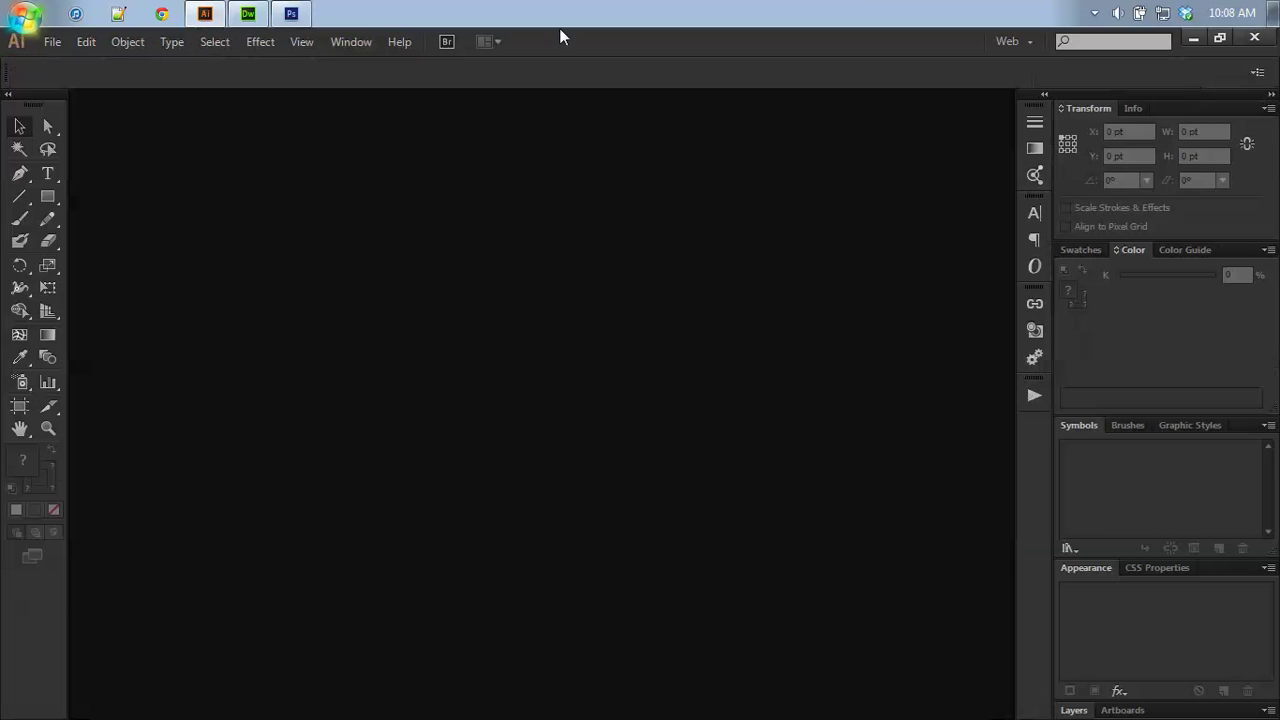
pyautogui.click(53, 41)
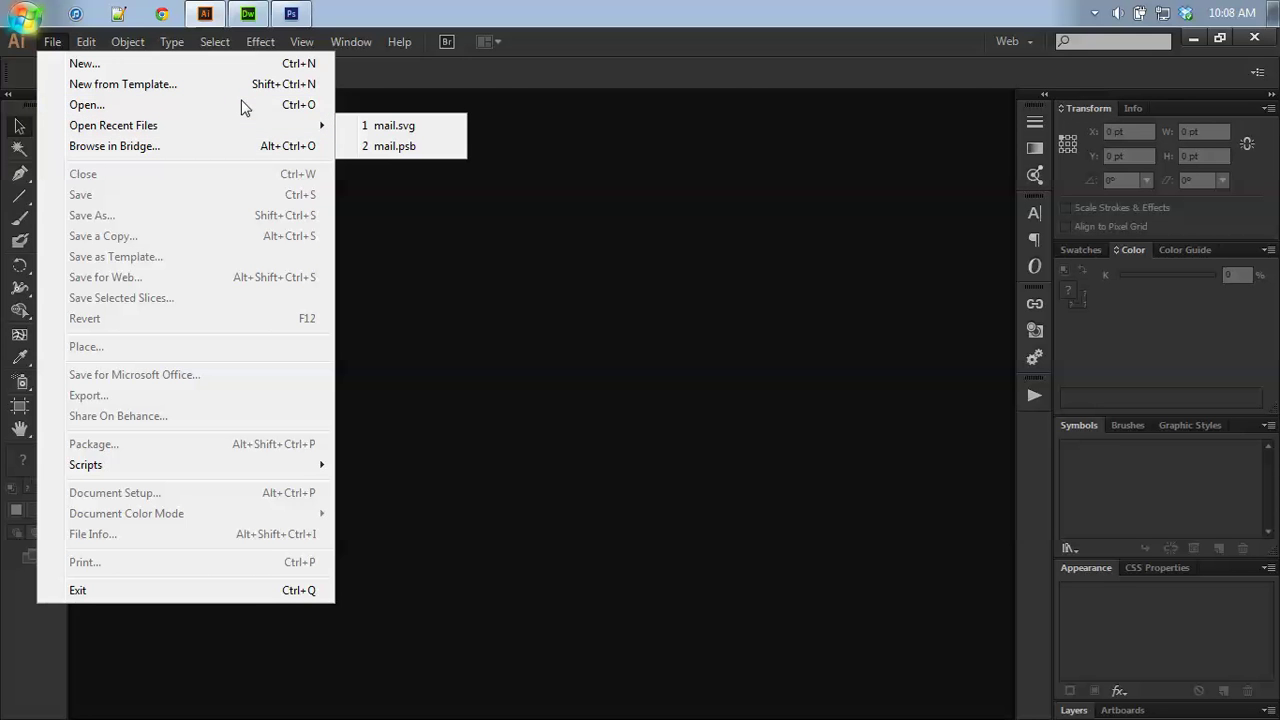
pyautogui.click(241, 105)
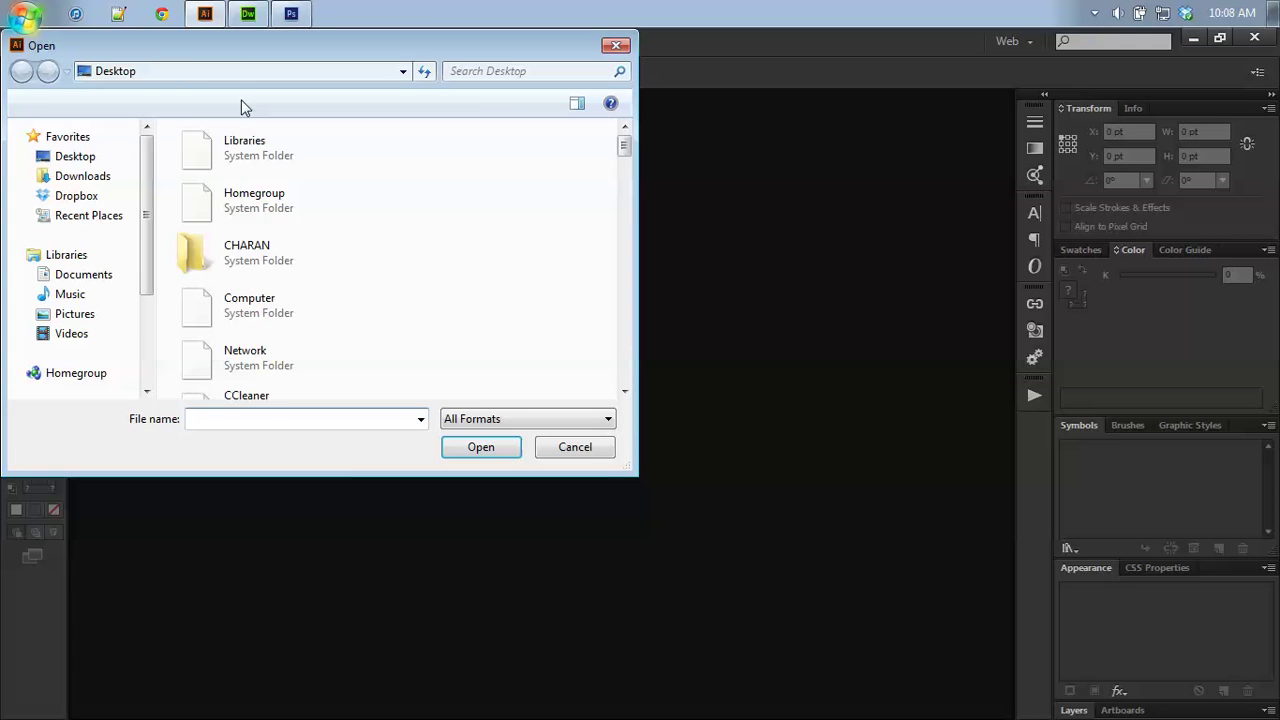
# - Find newtut.psb in the Desktop file list and open it
pyautogui.scroll(-1, 429, 251)
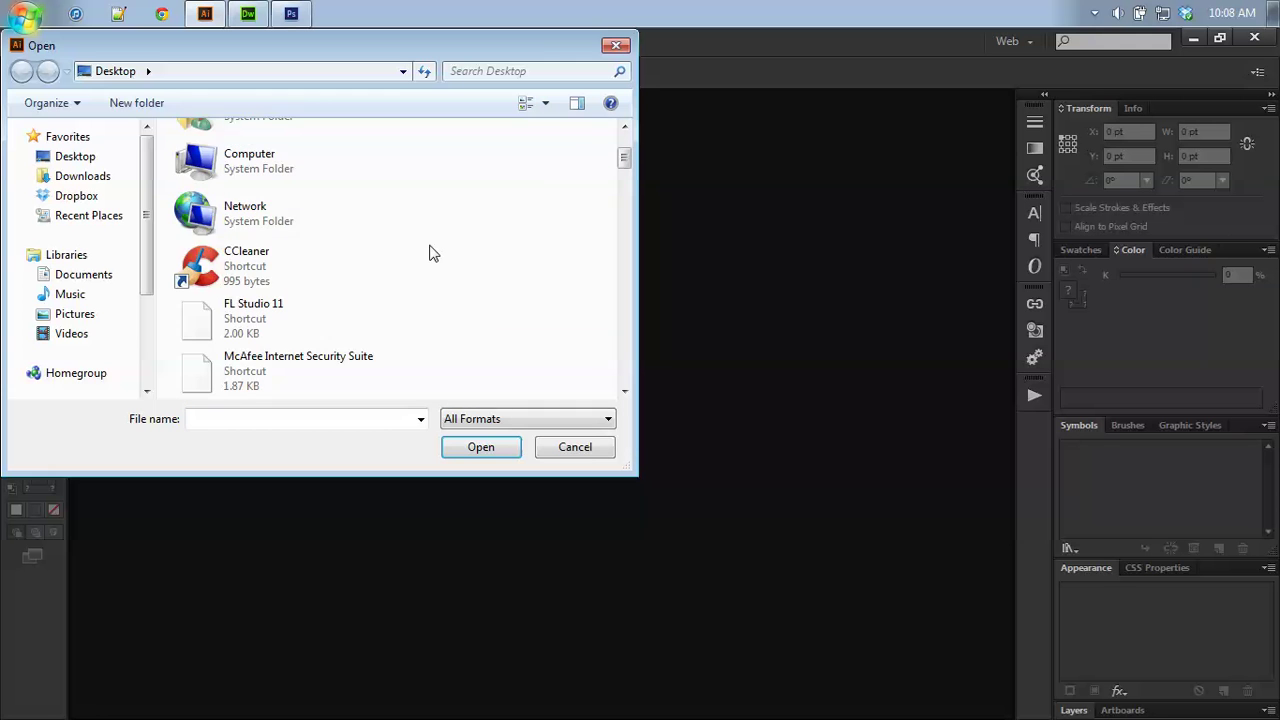
pyautogui.scroll(-1, 429, 251)
pyautogui.scroll(-1, 394, 300)
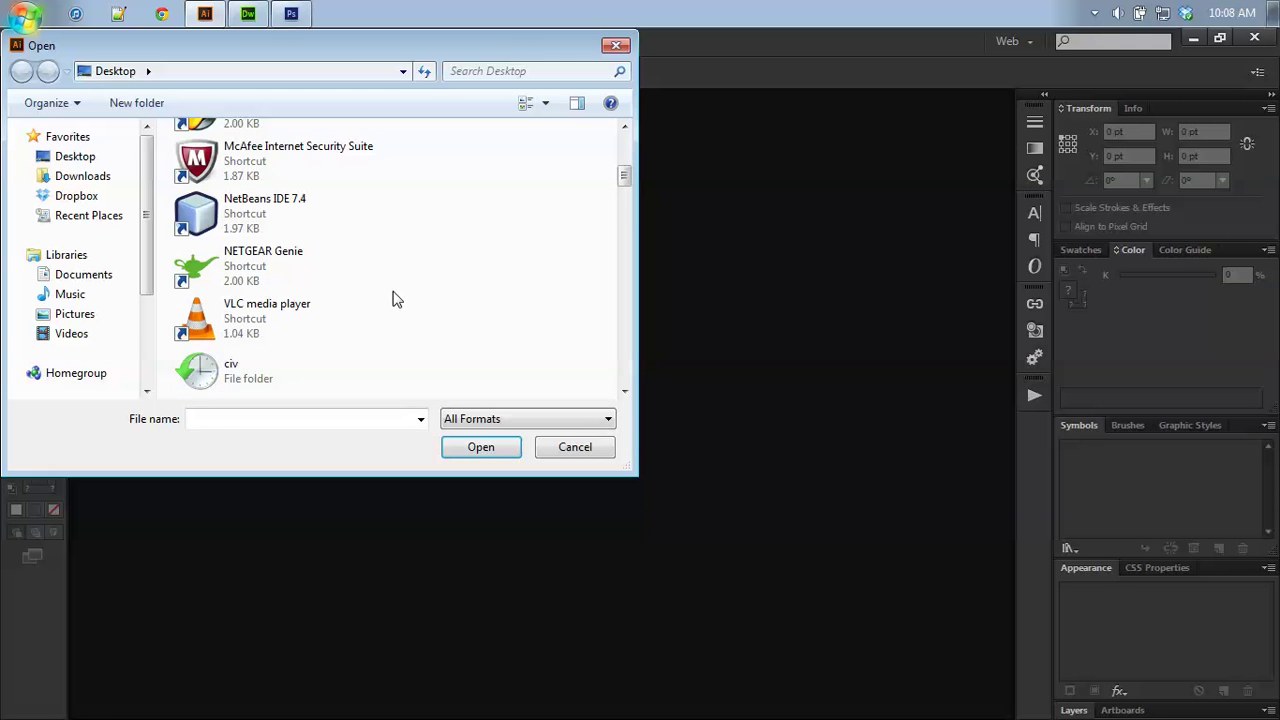
pyautogui.scroll(-2, 394, 300)
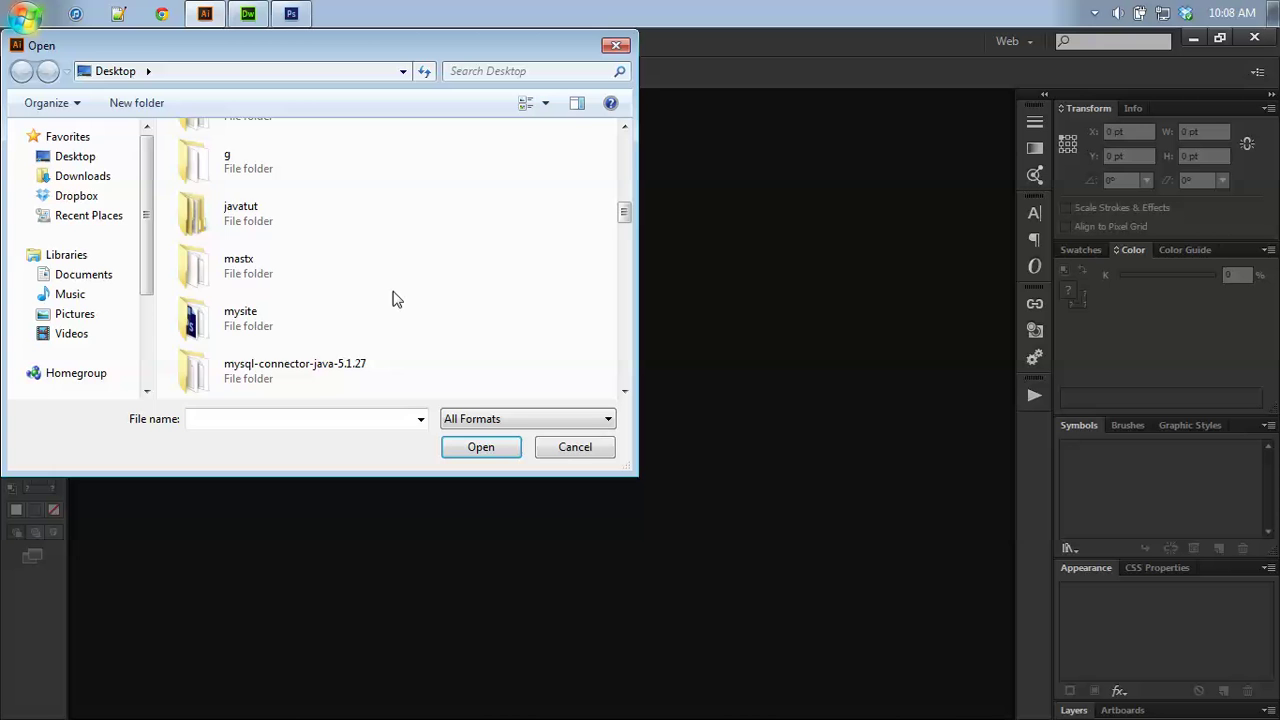
pyautogui.scroll(-3, 394, 300)
pyautogui.scroll(-2, 394, 300)
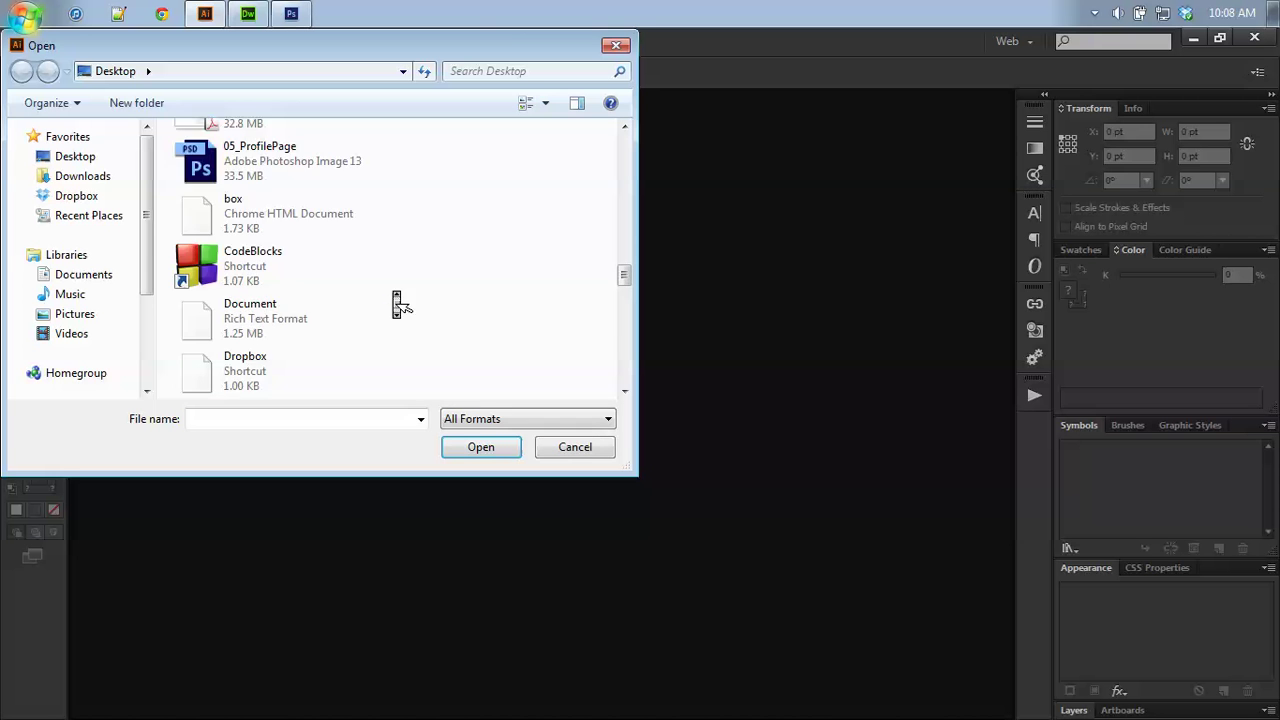
pyautogui.scroll(-3, 397, 305)
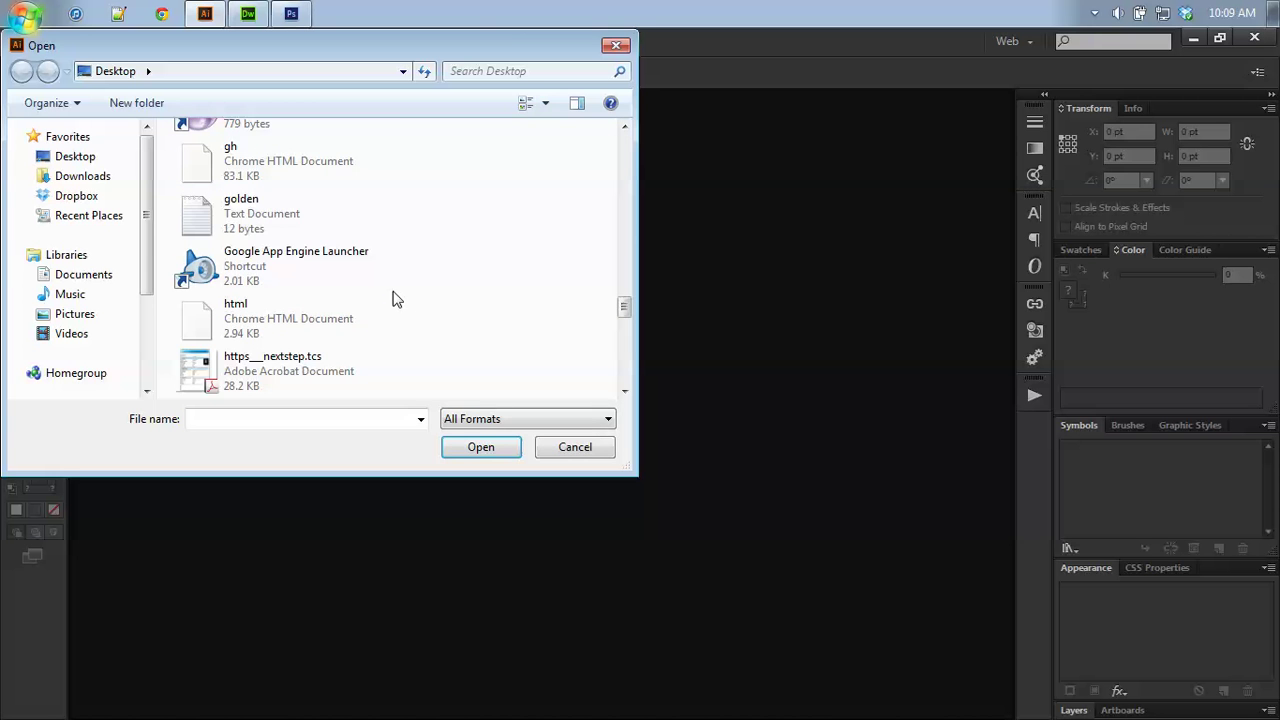
pyautogui.press('n')
pyautogui.press('n')
pyautogui.press('n')
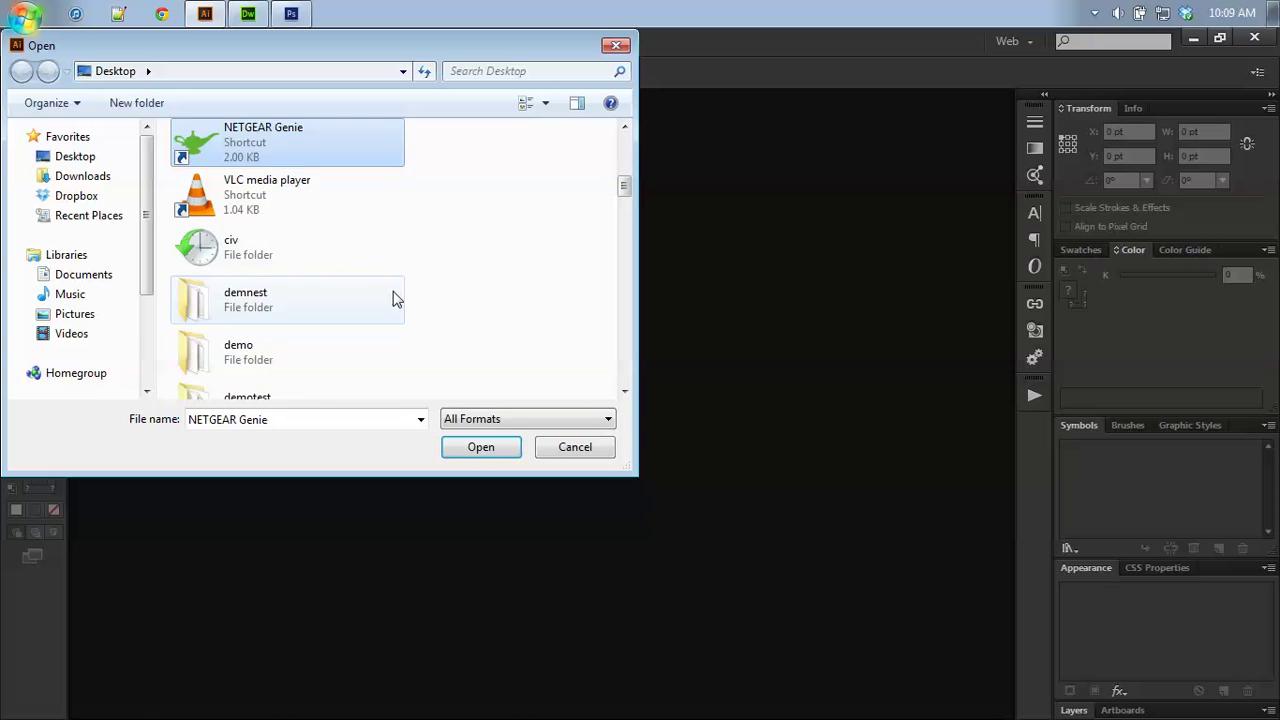
pyautogui.press('n')
pyautogui.press('n')
pyautogui.press('n')
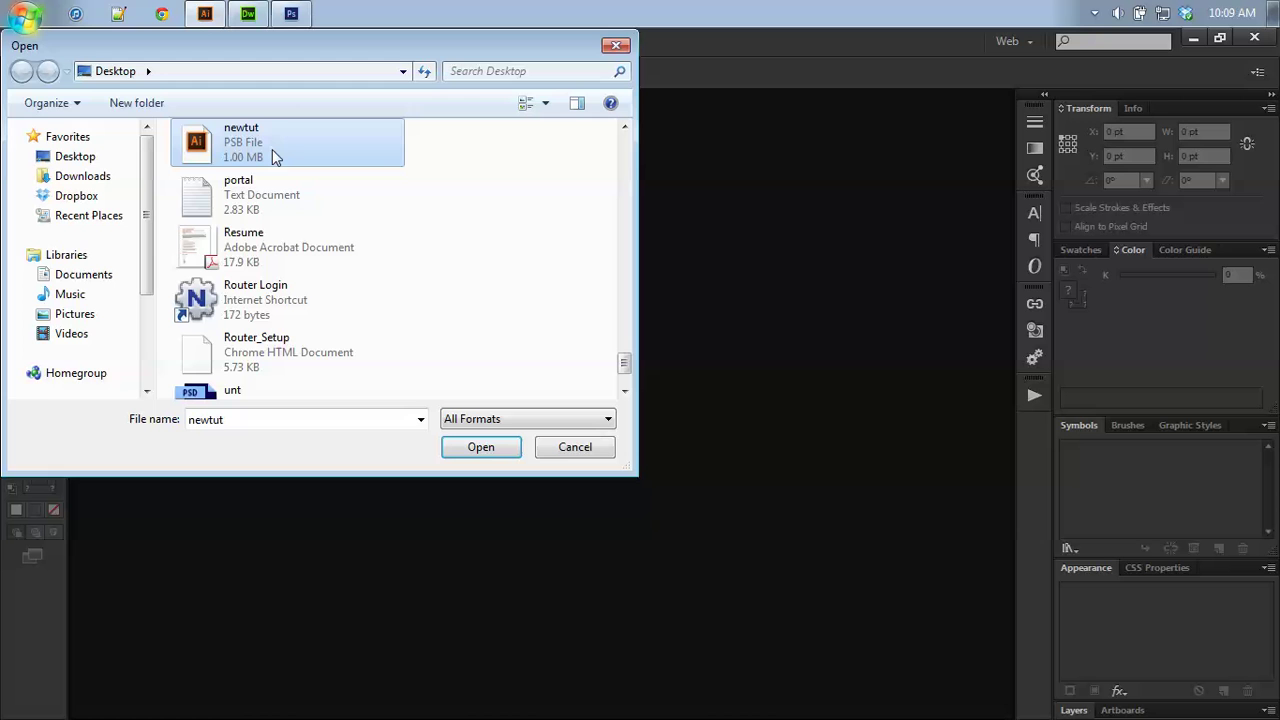
pyautogui.click(478, 448)
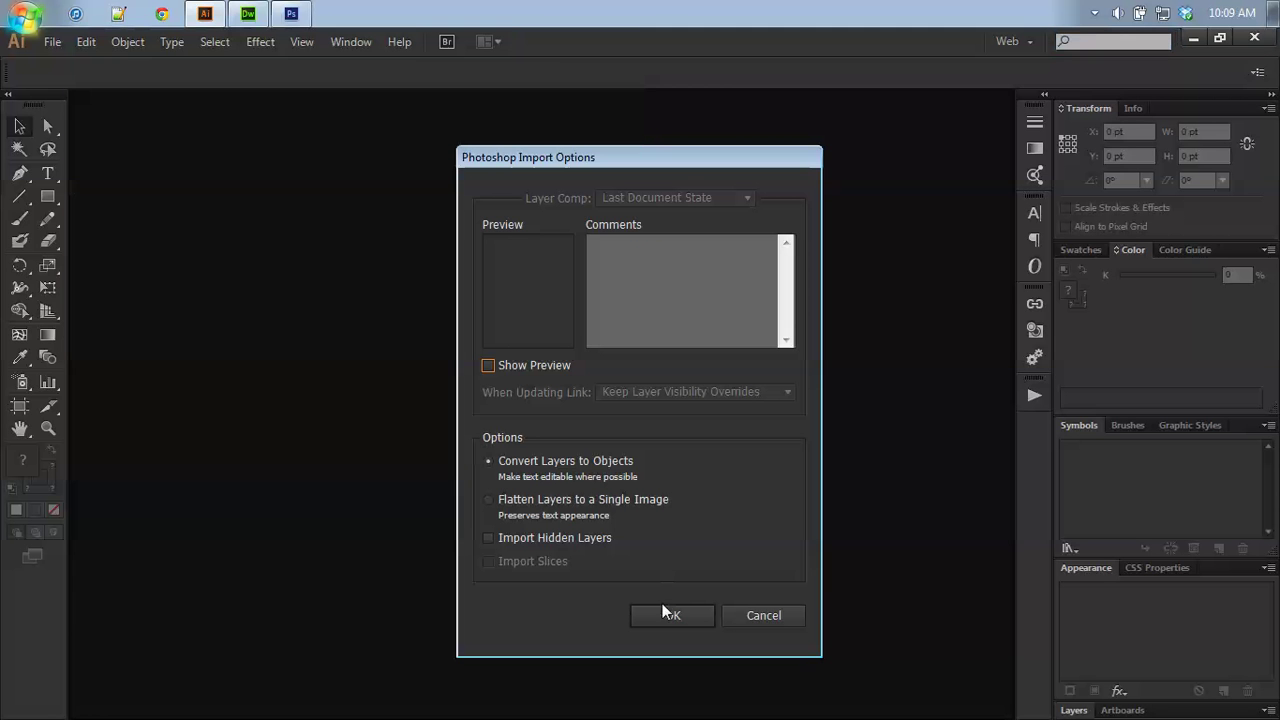
# - Import newtut.psb with Convert Layers to Objects selected, placing the envelope on the artboard
pyautogui.click(495, 465)
pyautogui.click(671, 614)
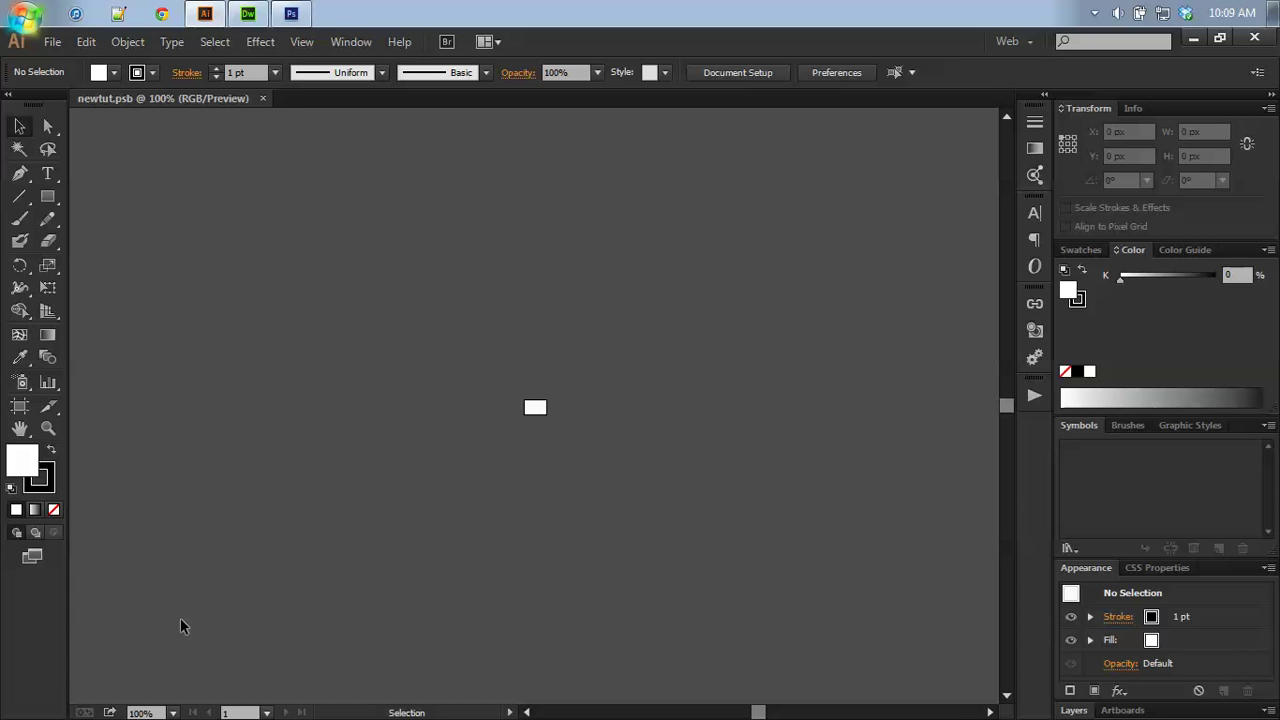
pyautogui.click(172, 712)
# - Zoom to 400% and select all to pick up the envelope compound shape
pyautogui.click(218, 372)
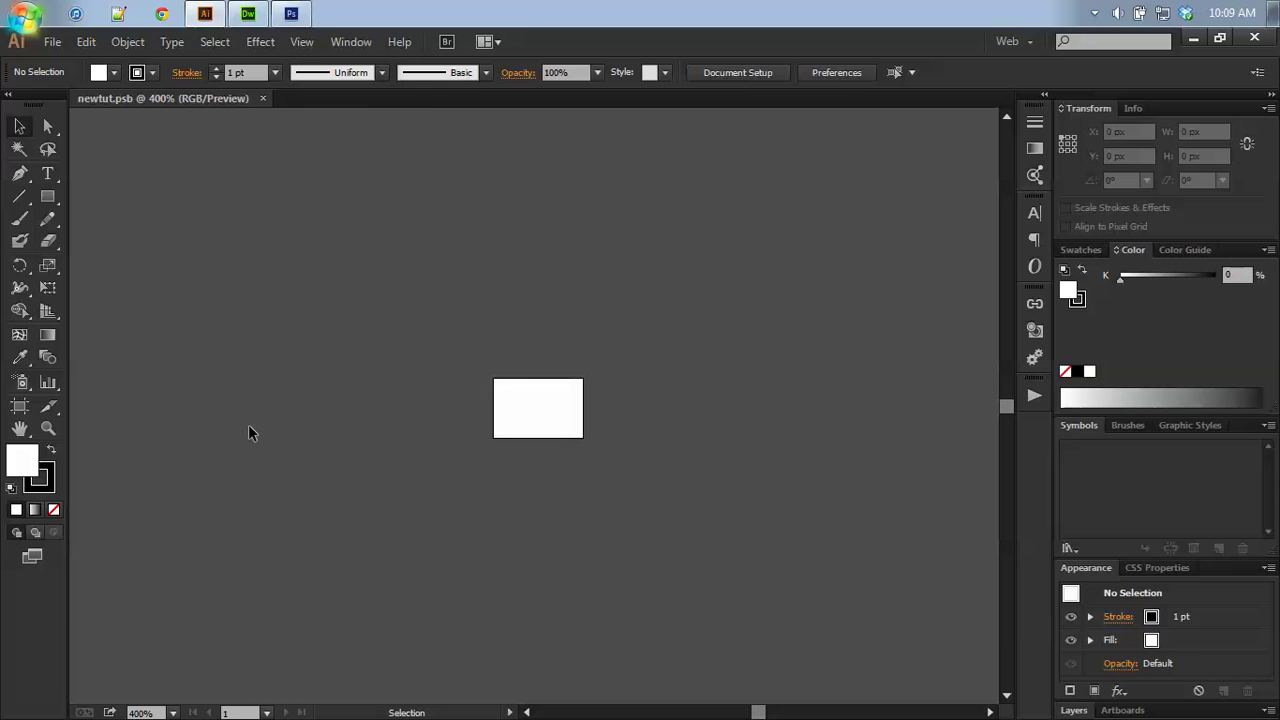
pyautogui.hotkey('ctrl', 'a')
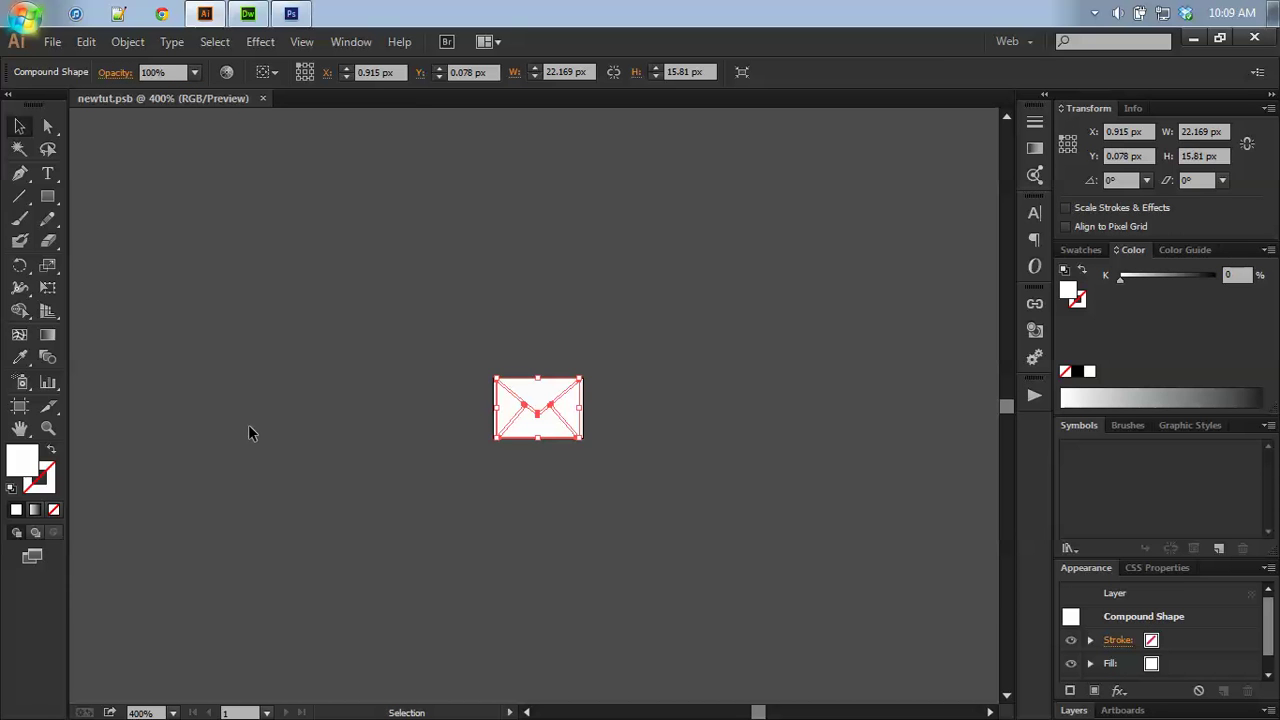
pyautogui.click(215, 42)
pyautogui.click(231, 64)
pyautogui.click(50, 42)
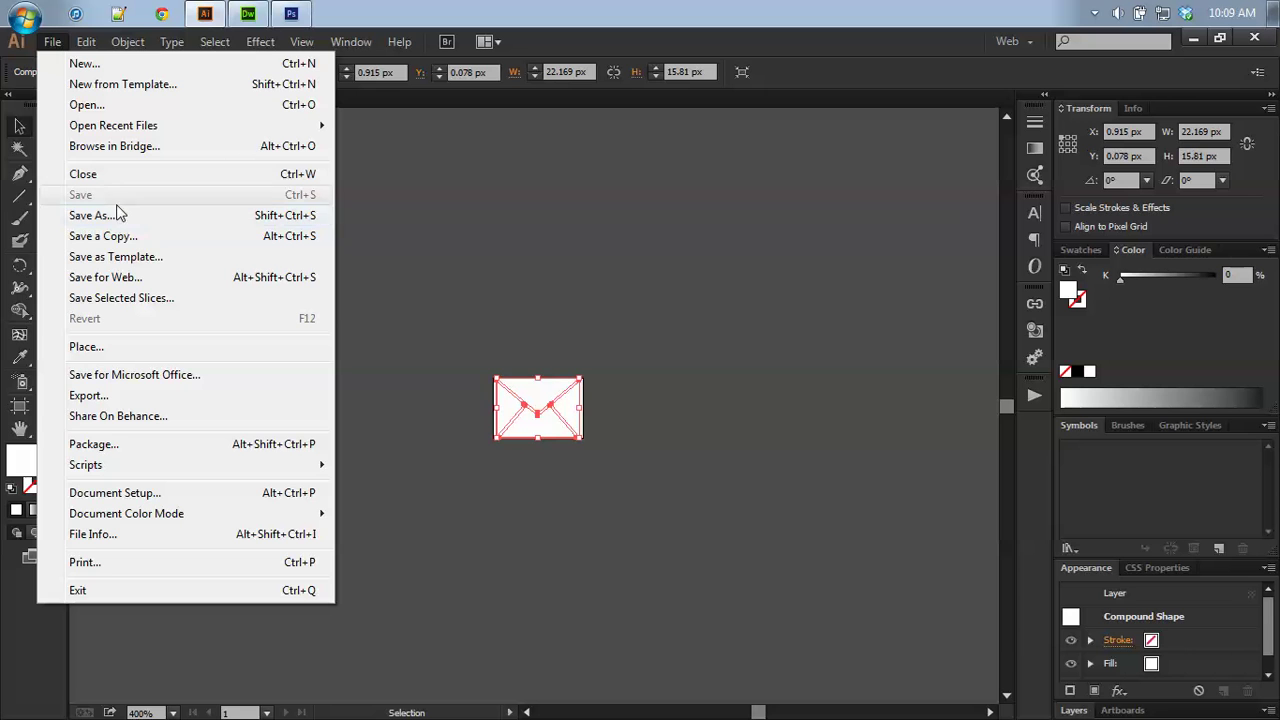
# - Isolate the envelope artwork and switch the canvas to Outline view
pyautogui.click(507, 419)
pyautogui.doubleClick(507, 419)
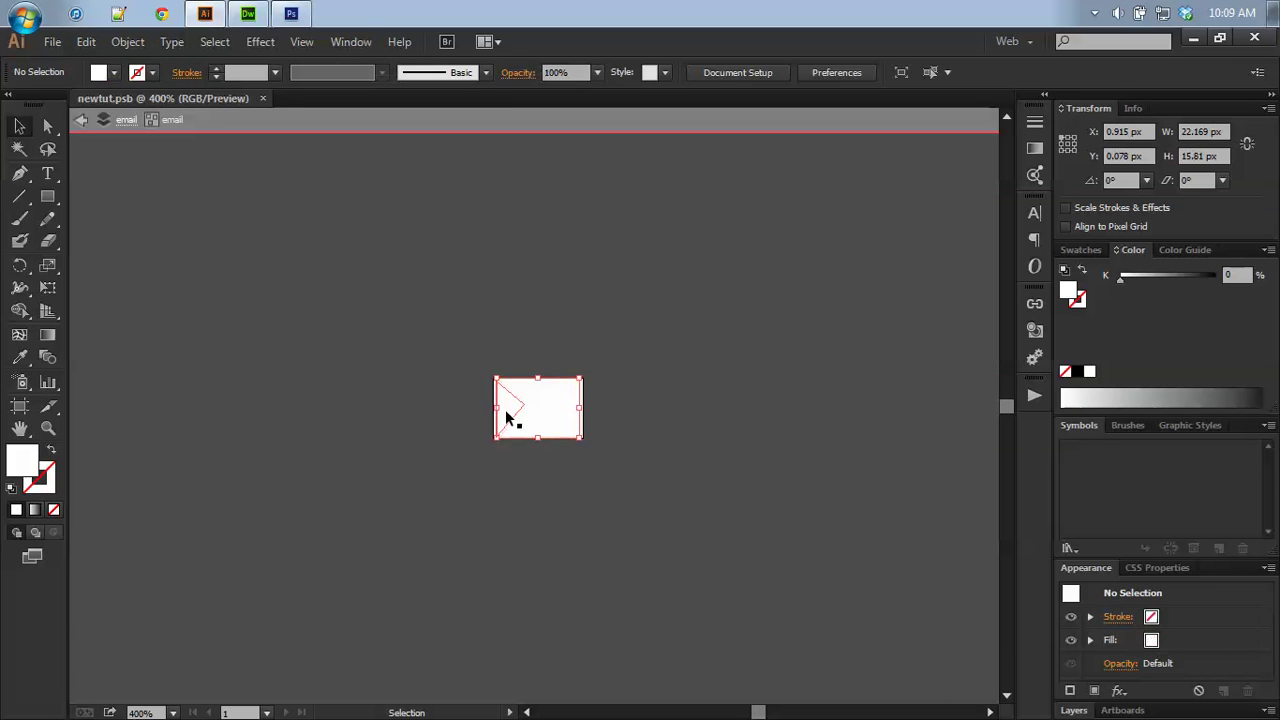
pyautogui.click(507, 419)
pyautogui.click(305, 42)
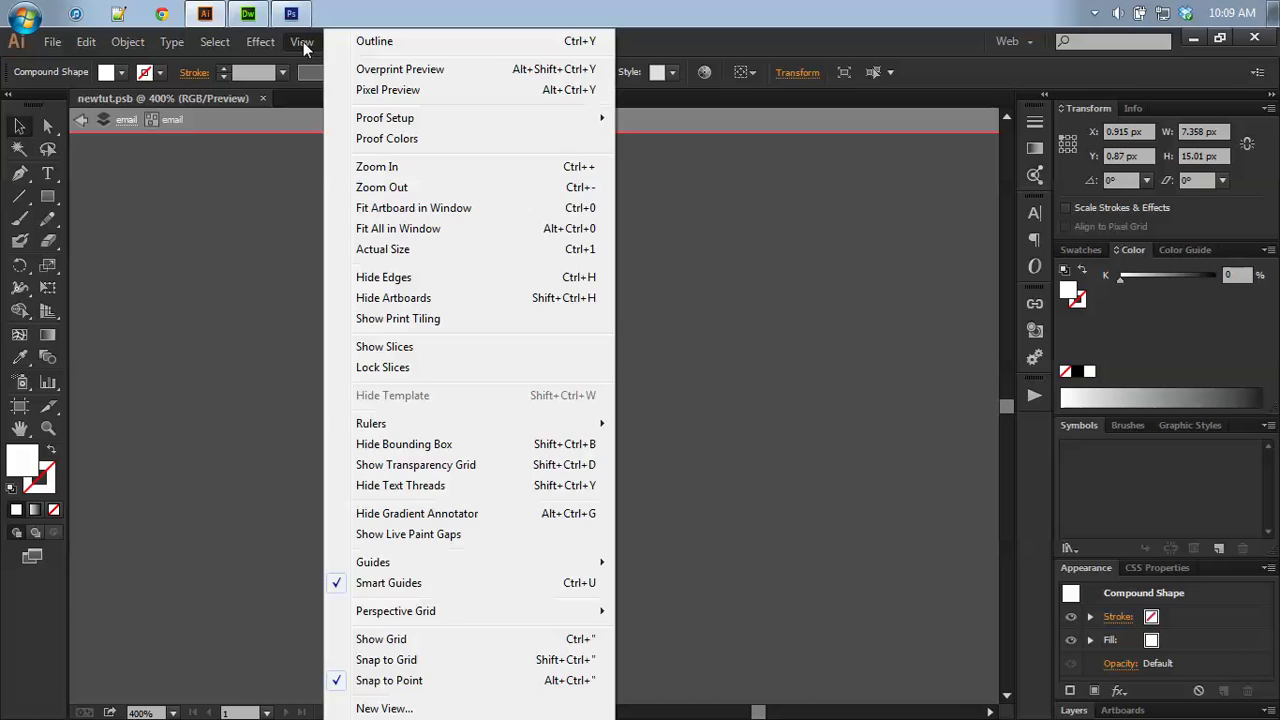
pyautogui.click(345, 36)
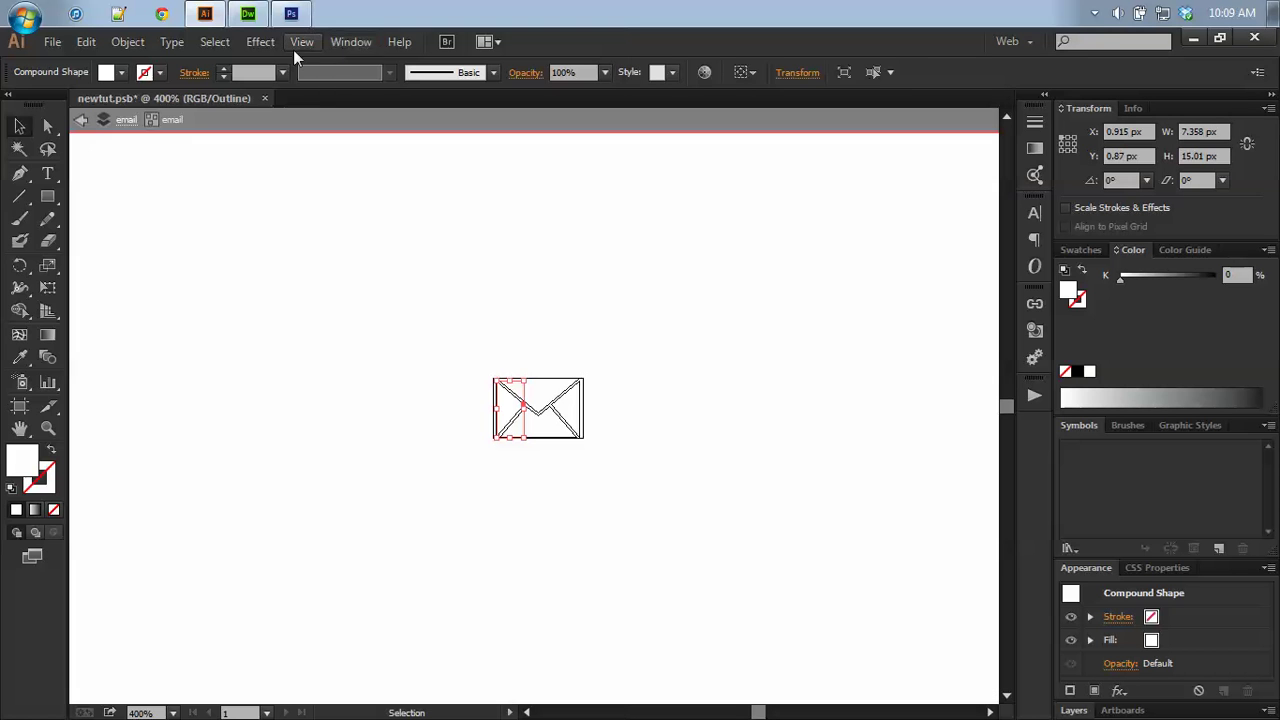
# - Save As newtut with the SVG (*.SVG) file format
pyautogui.click(52, 42)
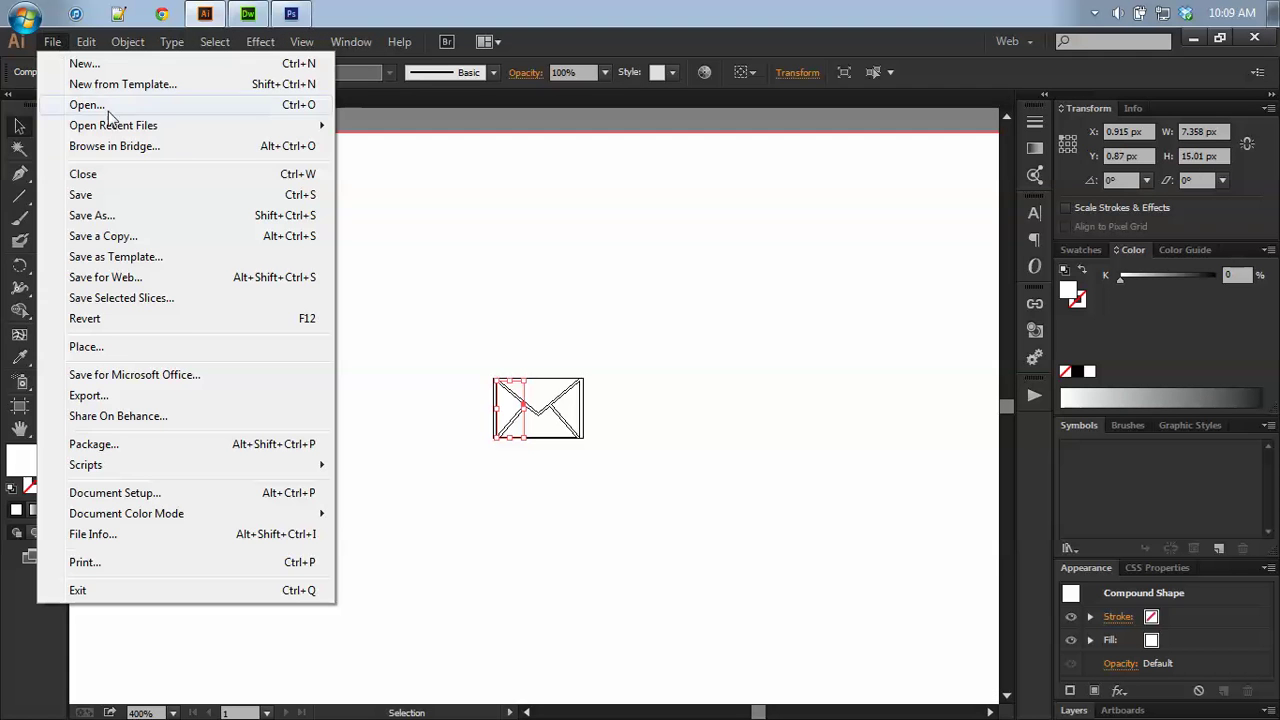
pyautogui.click(171, 213)
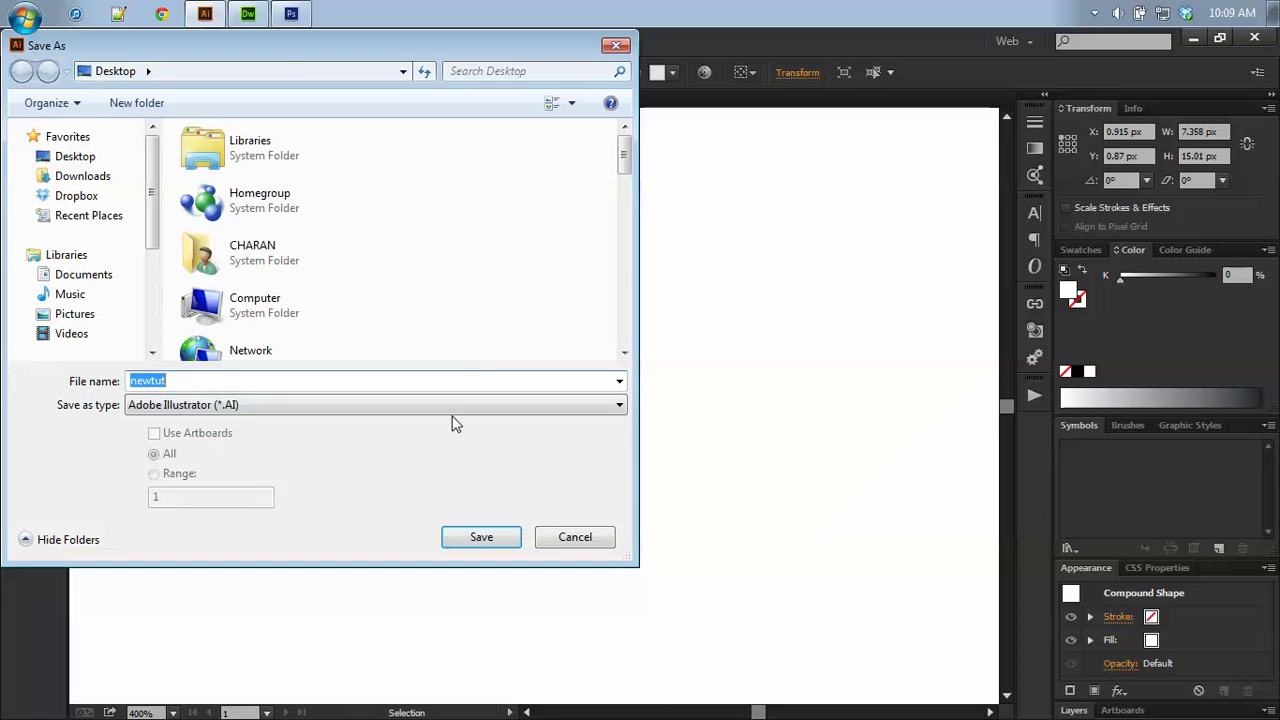
pyautogui.click(449, 404)
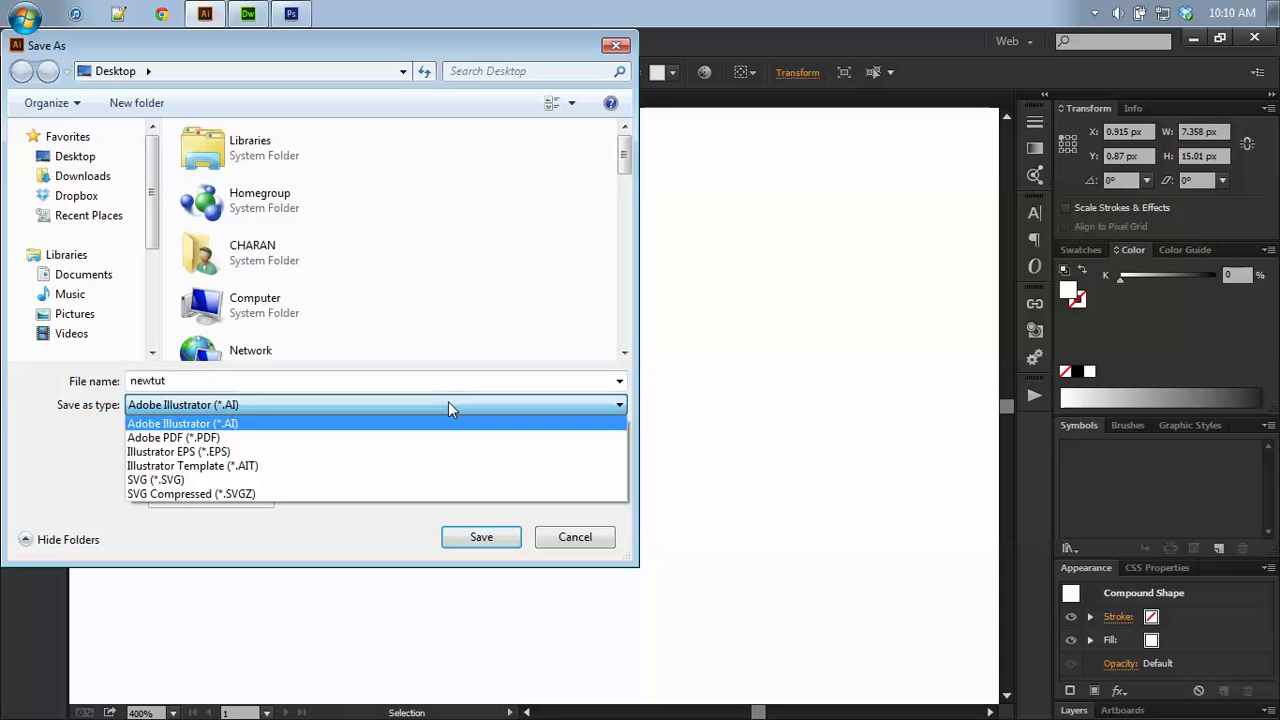
pyautogui.click(410, 481)
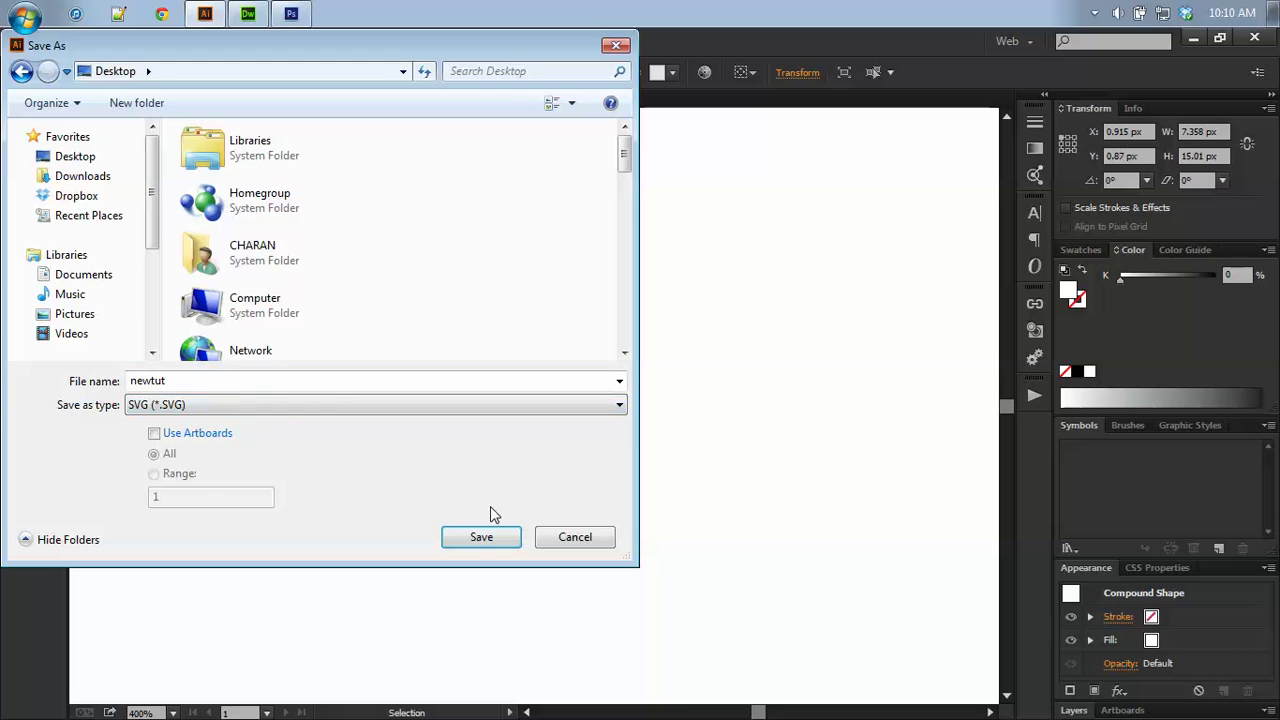
pyautogui.click(485, 538)
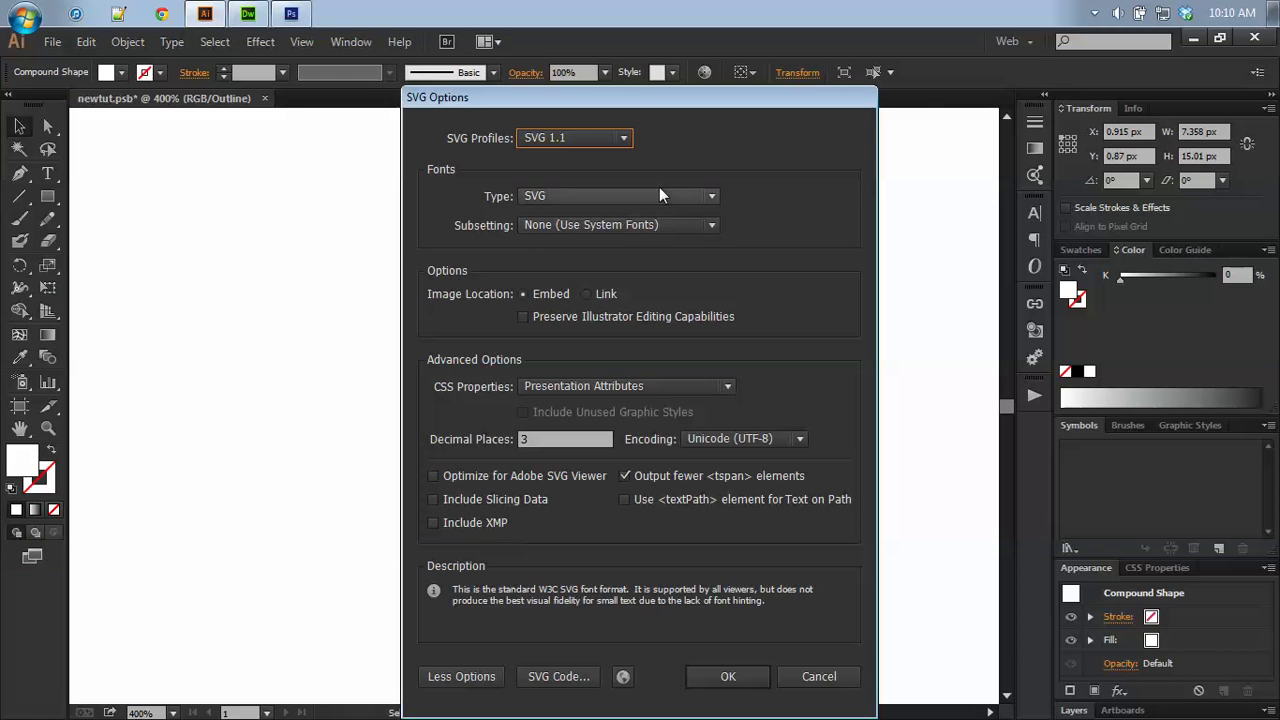
# - Keep SVG 1.1, SVG font type and None (Use System Fonts) subsetting, and confirm
pyautogui.click(567, 136)
pyautogui.click(571, 173)
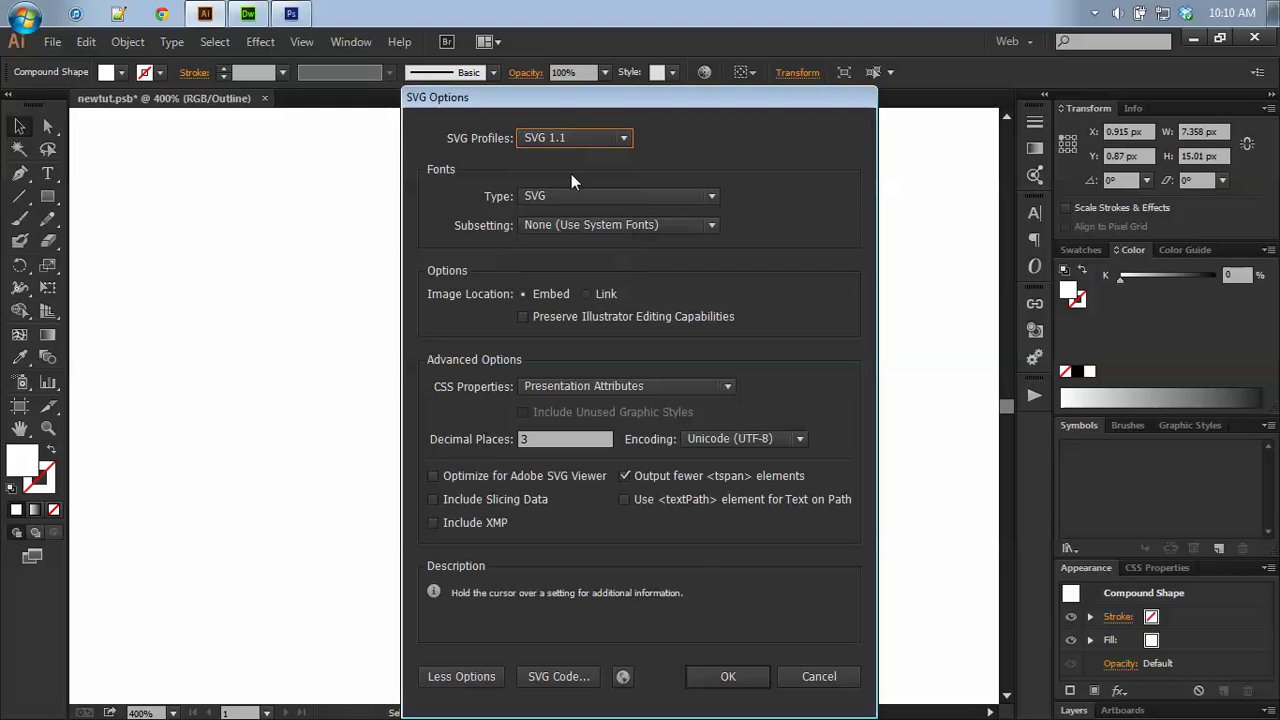
pyautogui.click(568, 192)
pyautogui.click(562, 232)
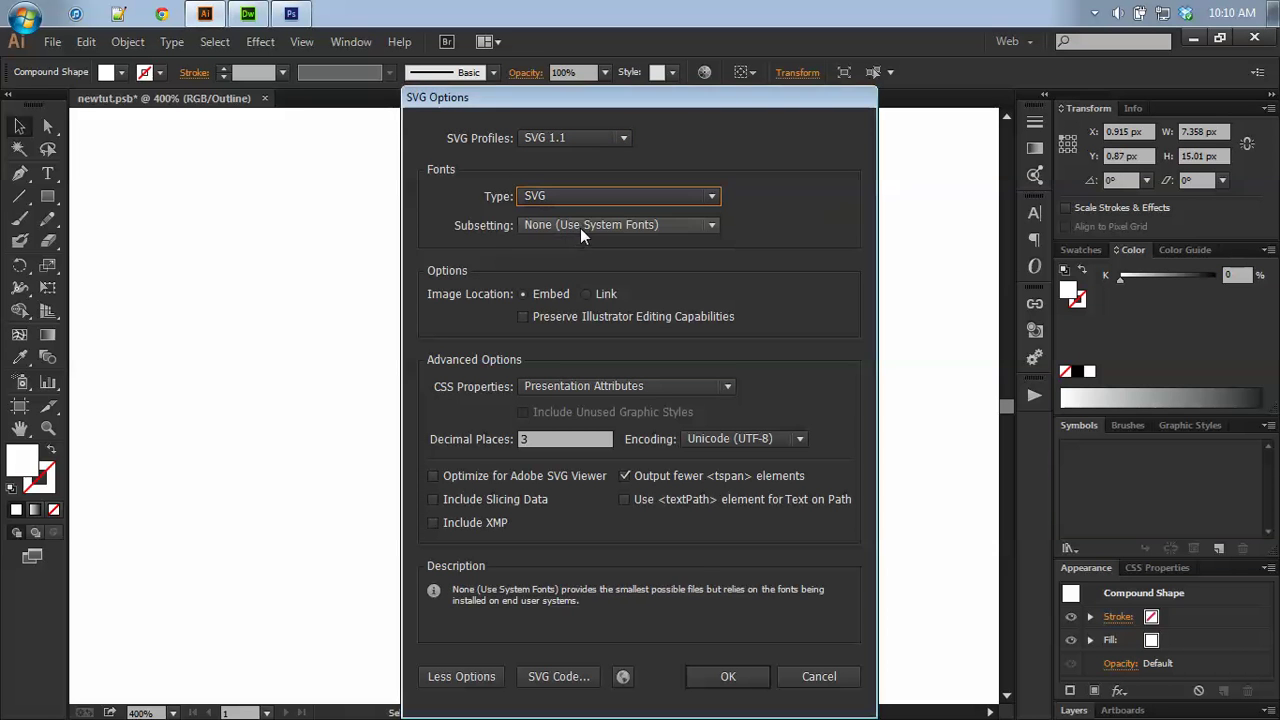
pyautogui.click(580, 226)
pyautogui.click(578, 245)
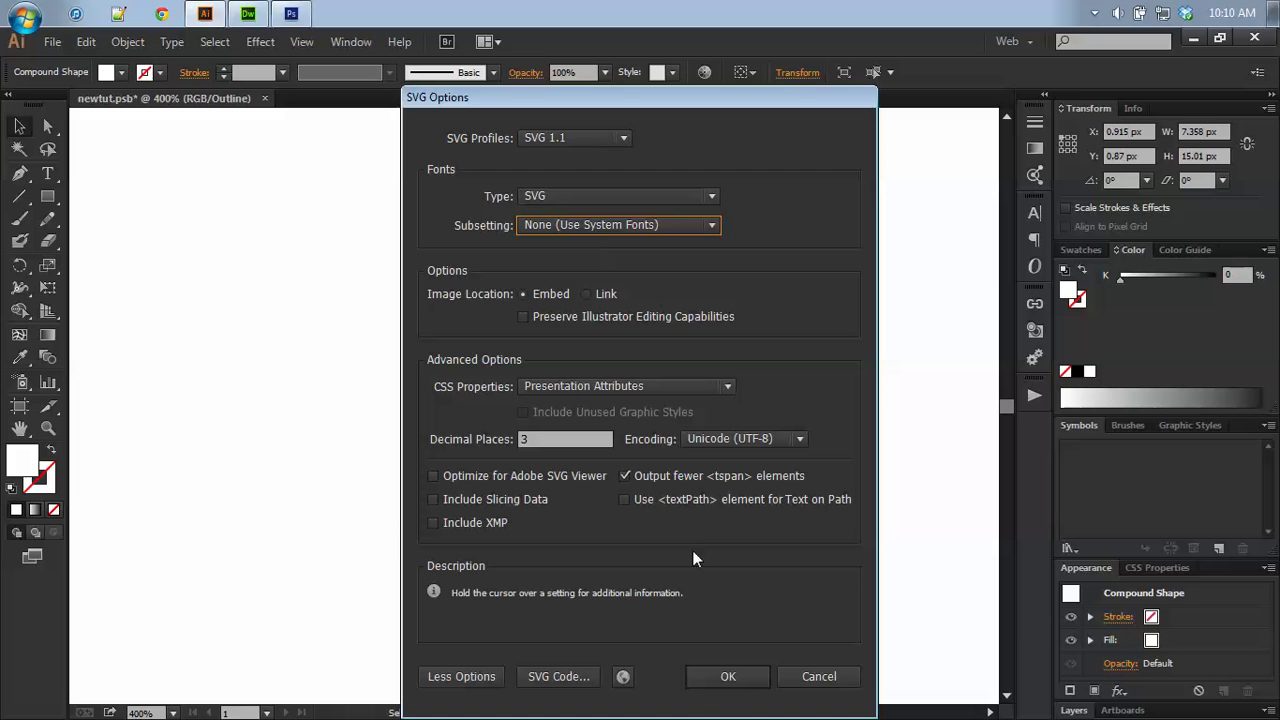
pyautogui.click(727, 677)
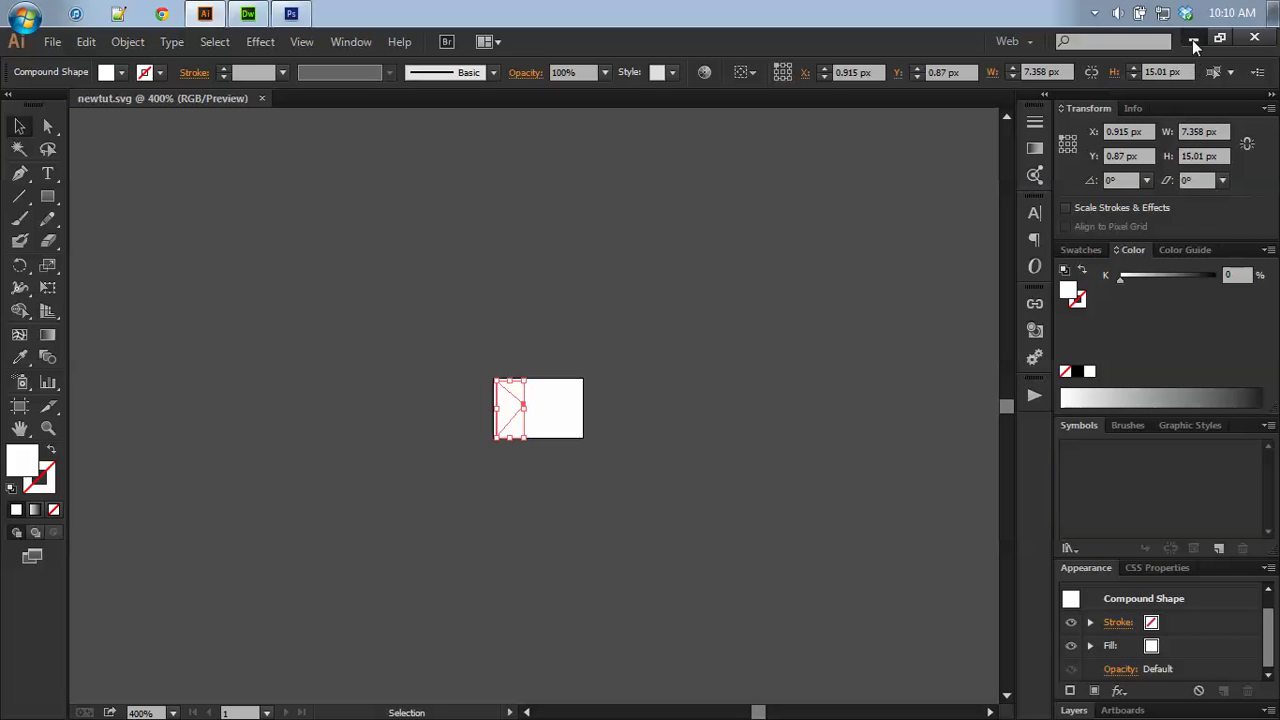
pyautogui.click(1193, 42)
# - Minimize Photoshop and Dreamweaver, then edit newtut.svg from the desktop with Notepad++
pyautogui.click(1193, 42)
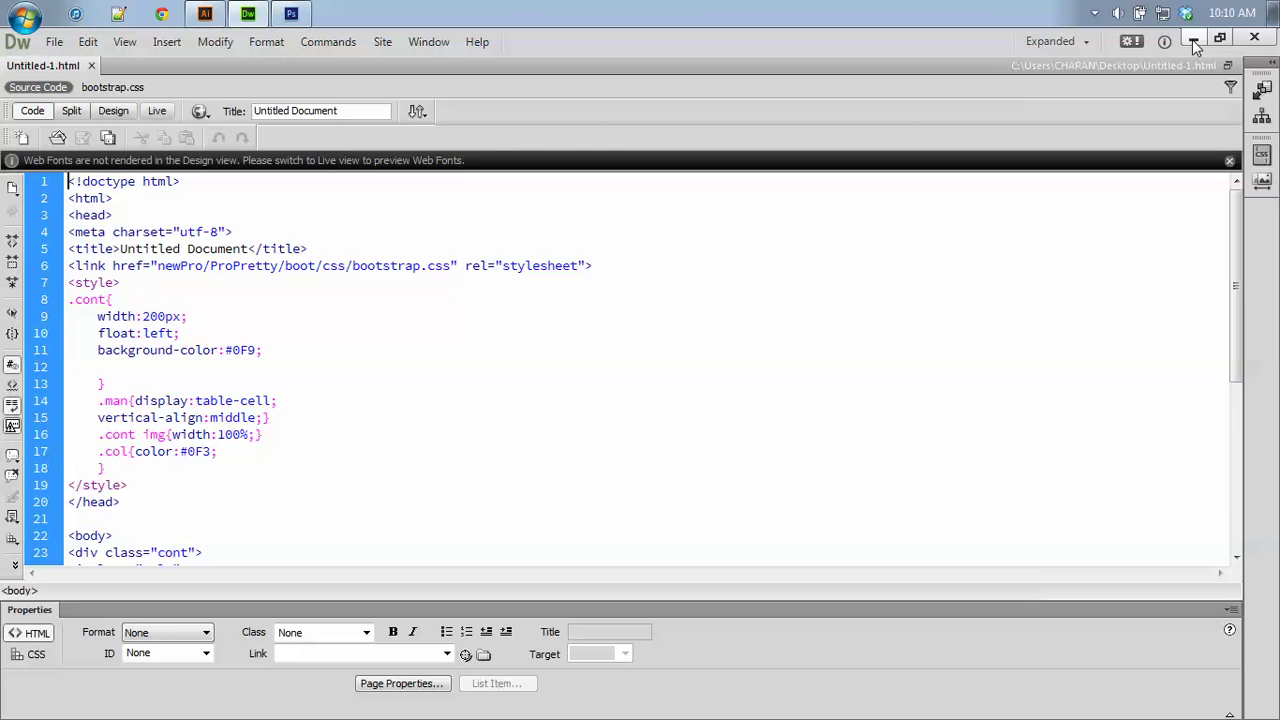
pyautogui.click(1193, 42)
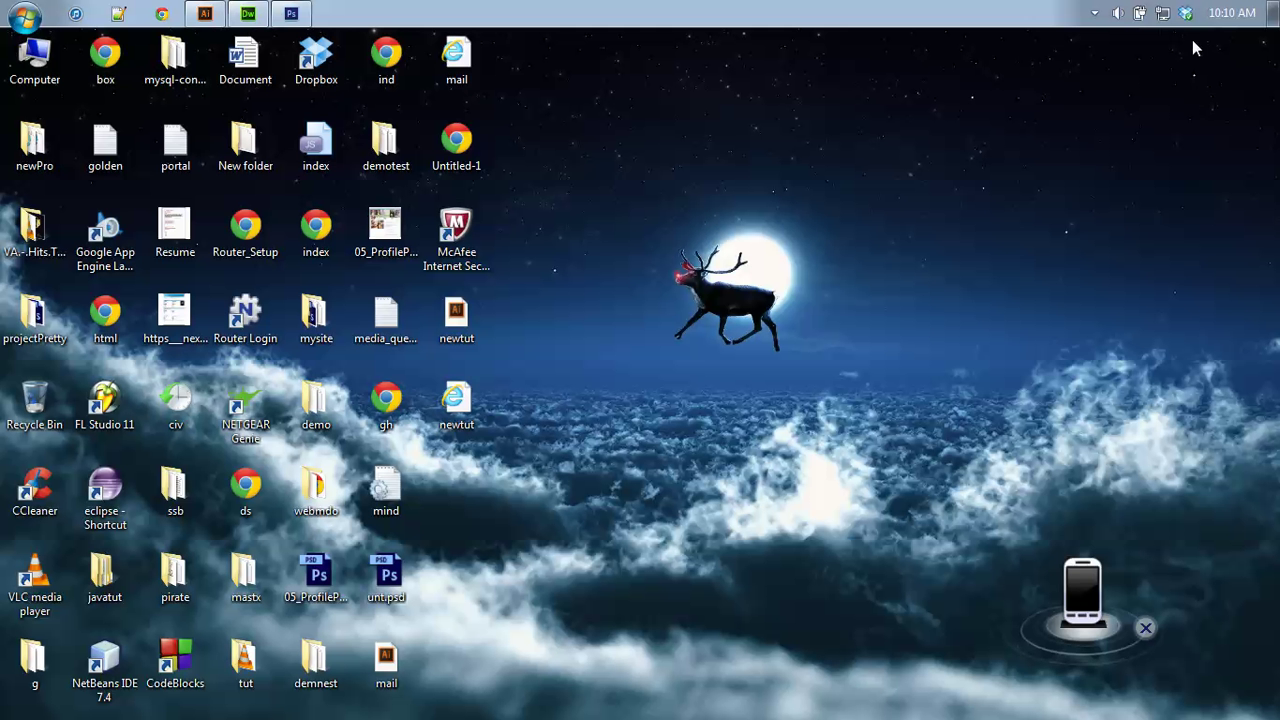
pyautogui.click(465, 398)
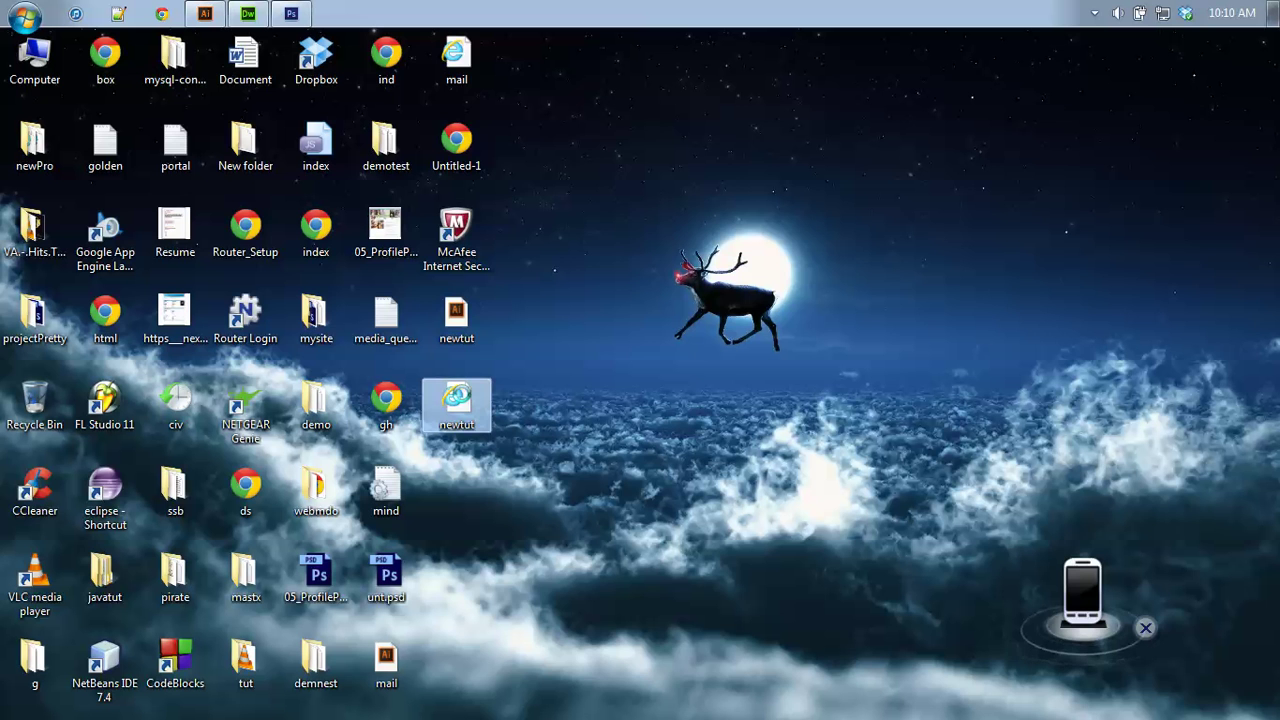
pyautogui.rightClick(465, 400)
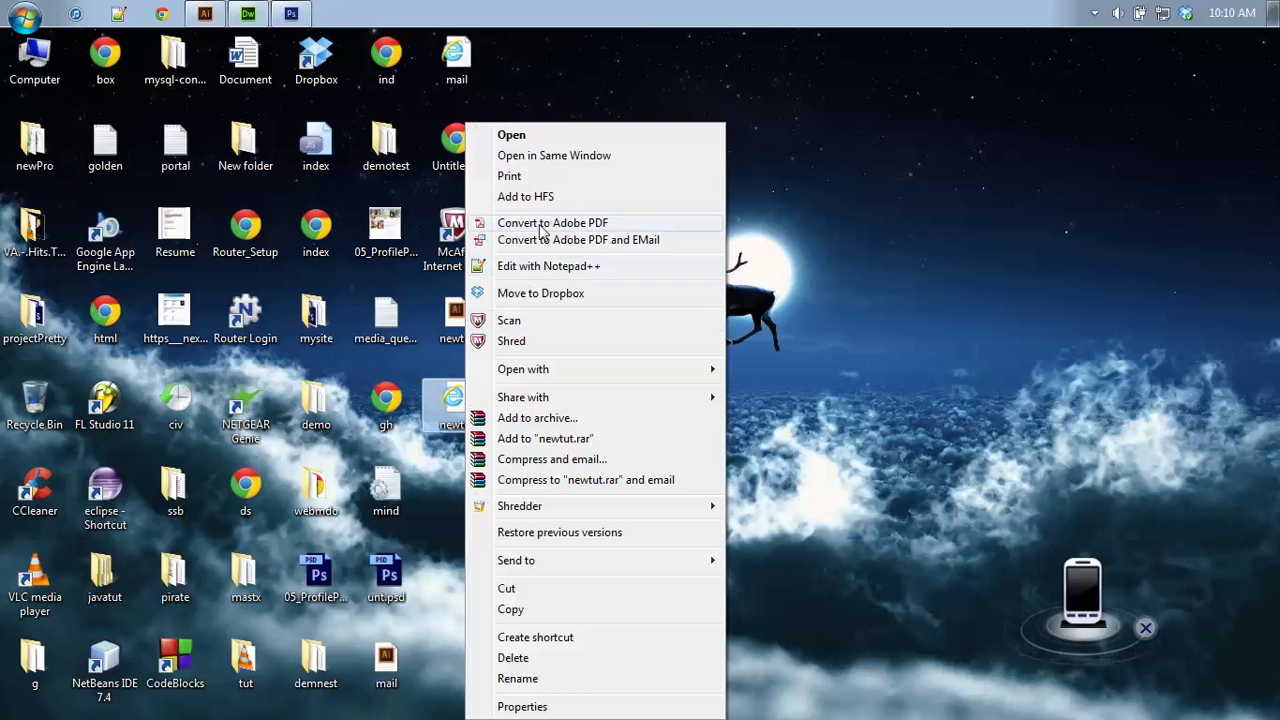
pyautogui.click(549, 266)
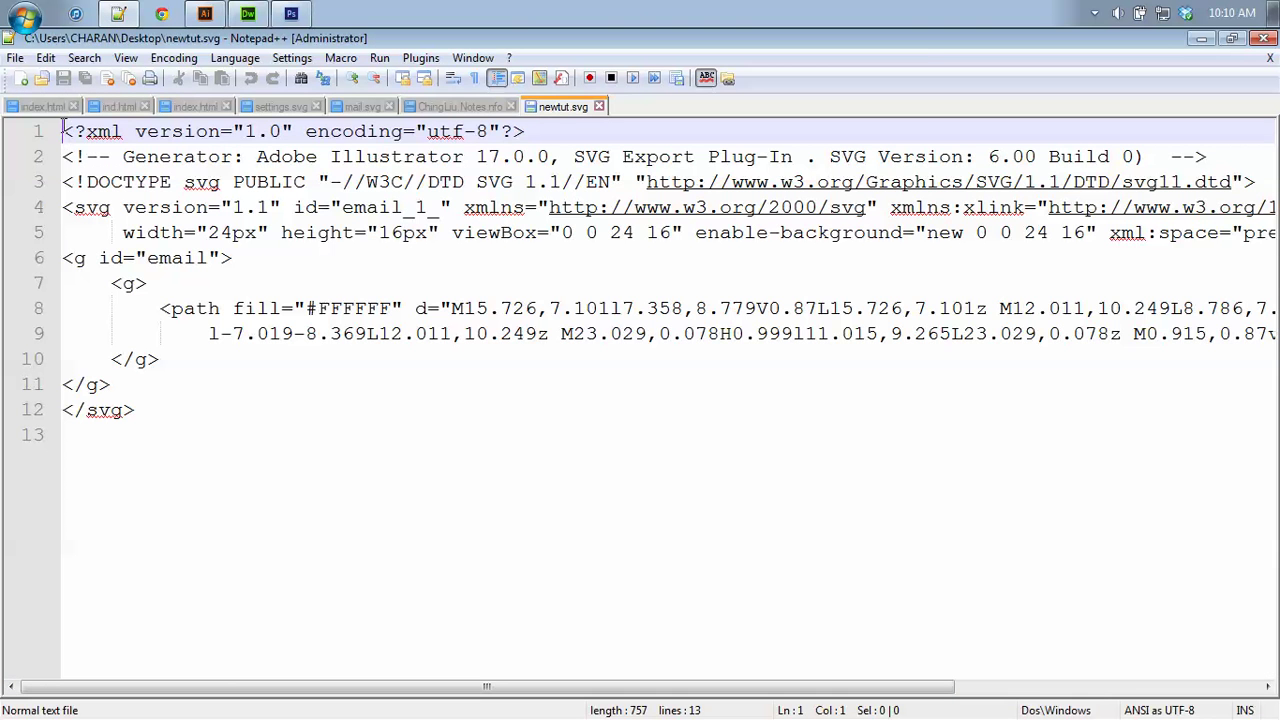
# - Delete the XML header lines and both <g> tag pairs, then select the remaining svg block
pyautogui.moveTo(63, 128); pyautogui.dragTo(1270, 182)
pyautogui.press('Delete')
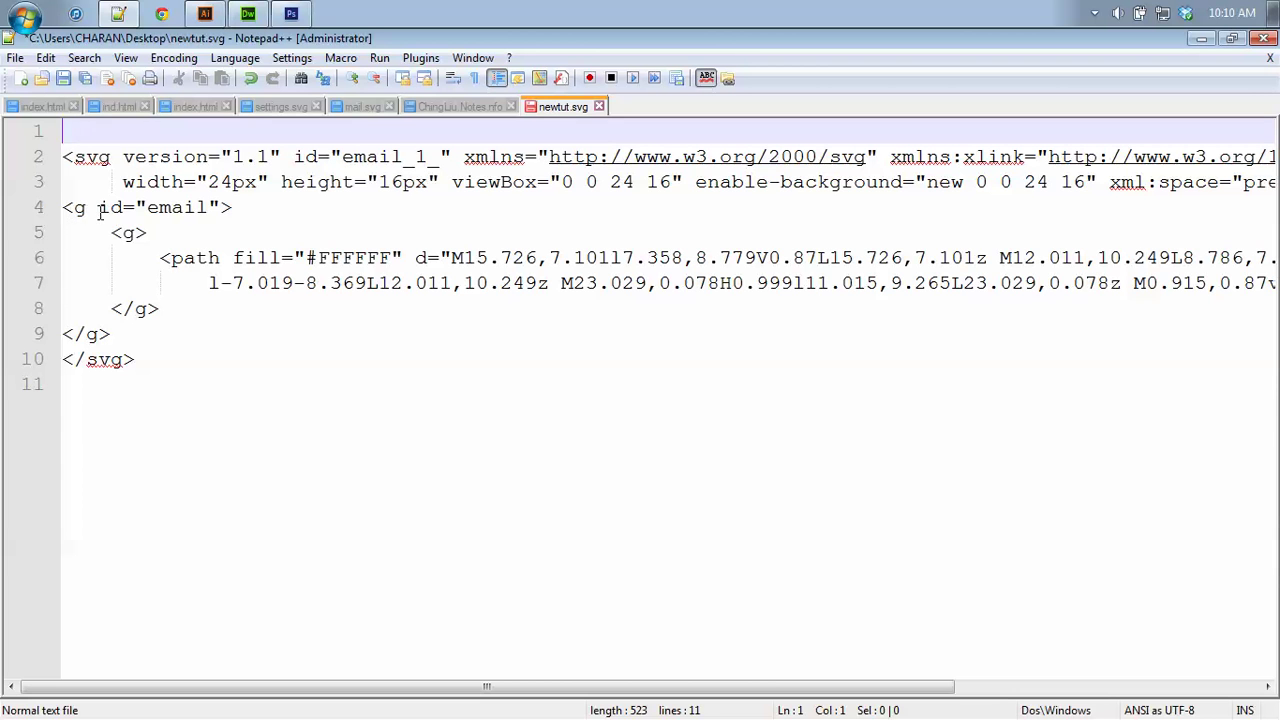
pyautogui.moveTo(117, 228); pyautogui.dragTo(42, 210)
pyautogui.press('Delete')
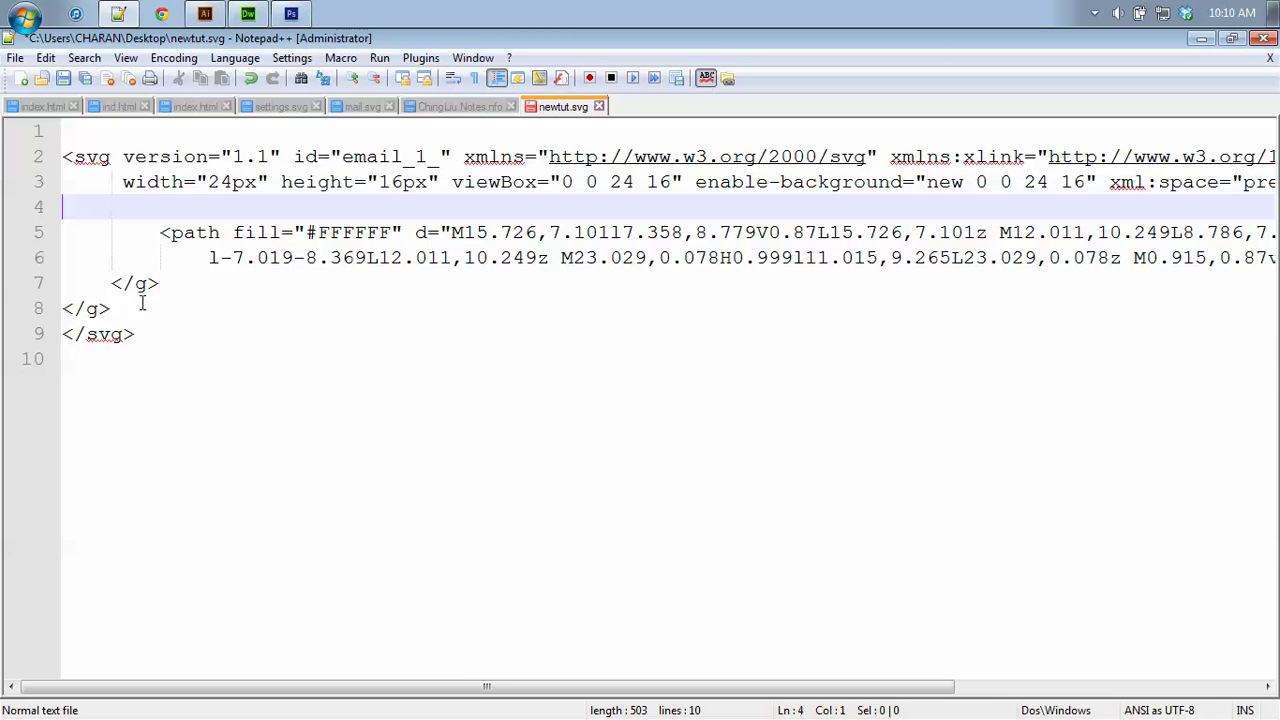
pyautogui.moveTo(140, 302); pyautogui.dragTo(88, 281)
pyautogui.press('Delete')
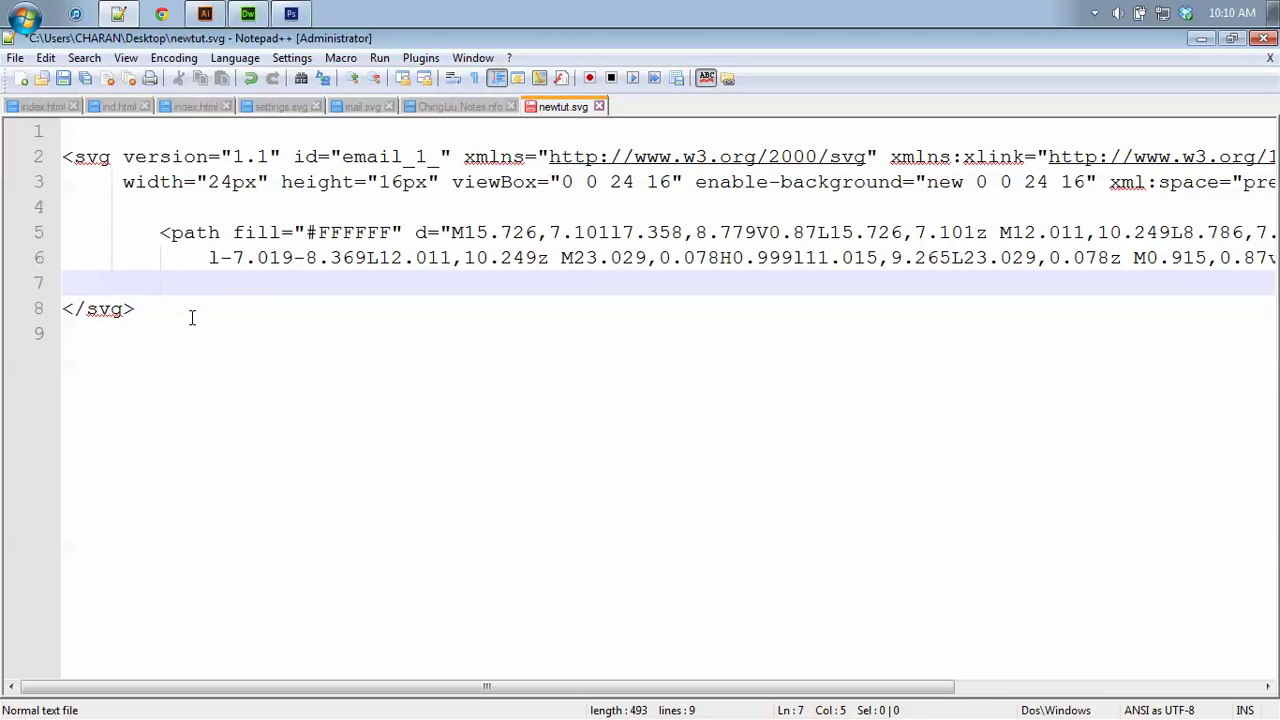
pyautogui.moveTo(63, 157); pyautogui.dragTo(208, 363)
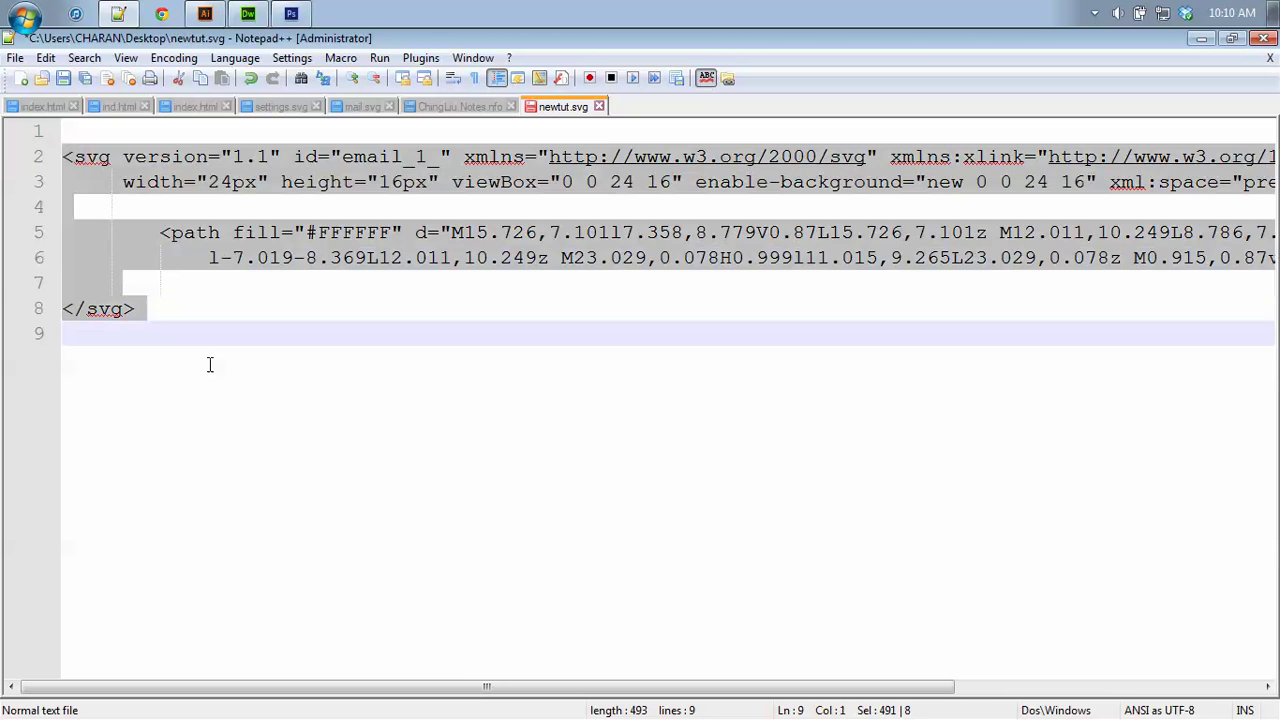
pyautogui.click(248, 13)
# - Paste the cleaned SVG over the old svg block and preview Untitled-1.html in Google Chrome
pyautogui.scroll(-4, 222, 358)
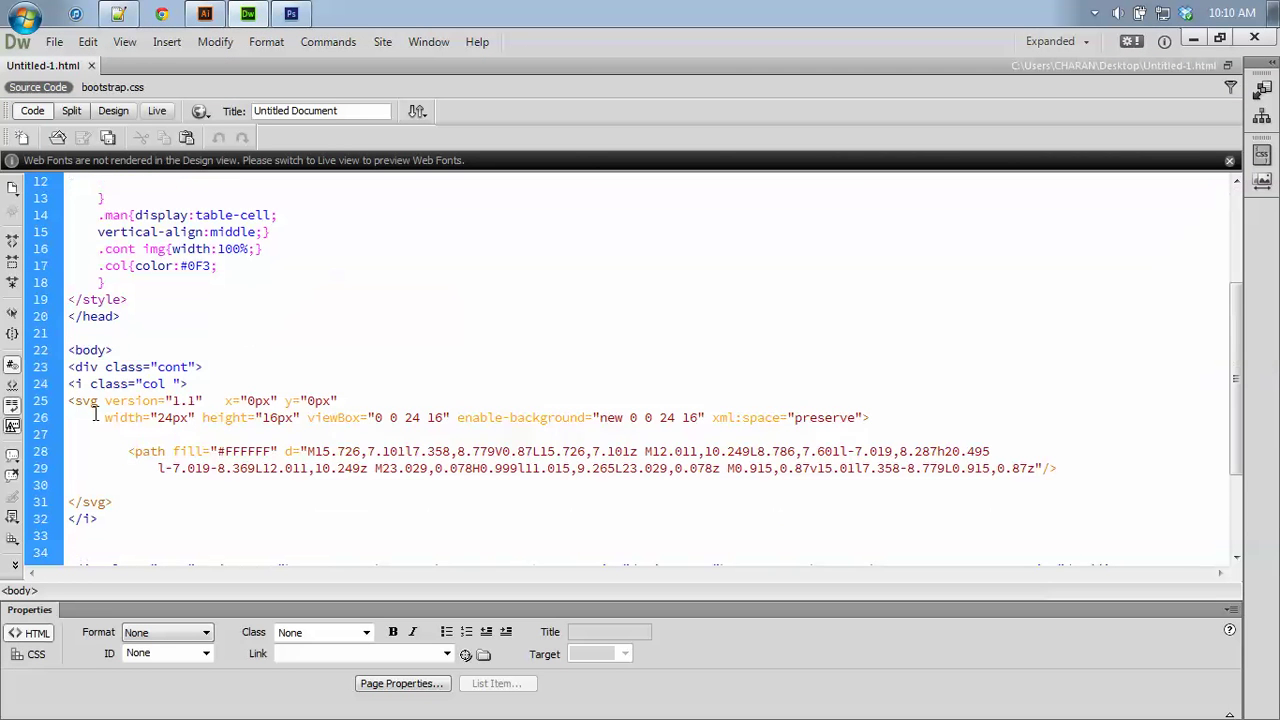
pyautogui.moveTo(68, 401); pyautogui.dragTo(199, 500)
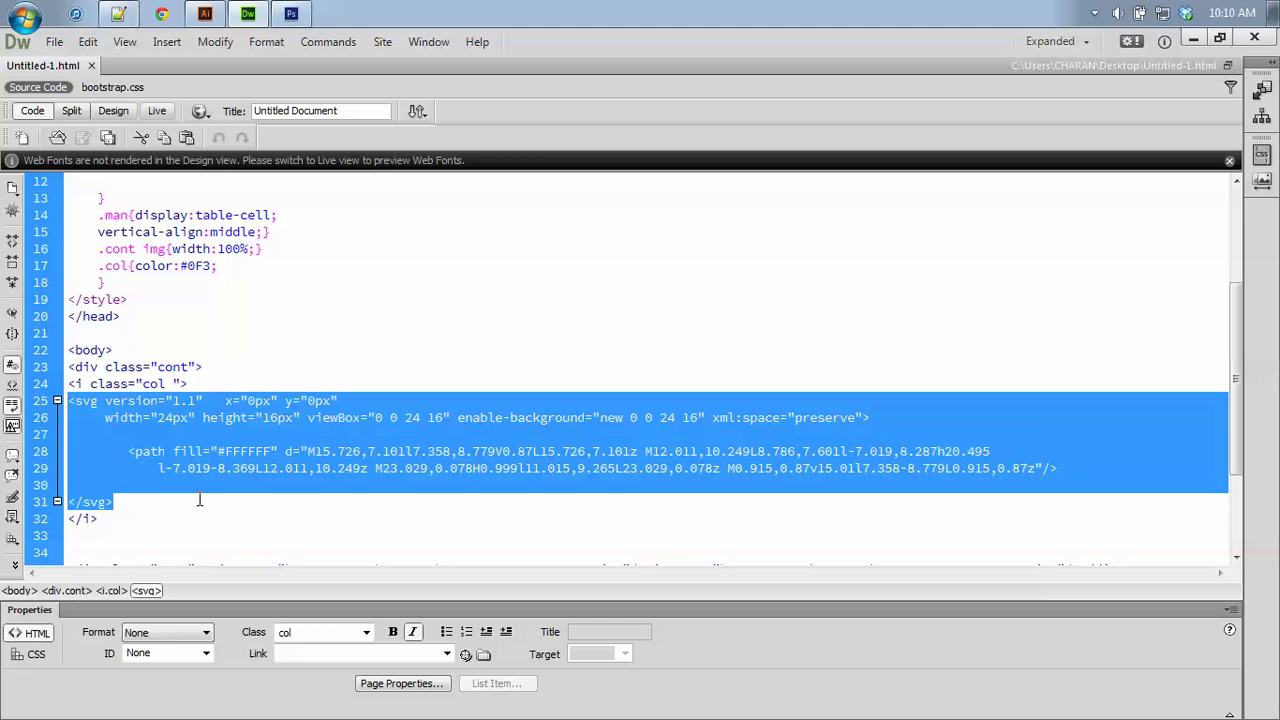
pyautogui.write('<svg version="1.1" id="email_1_" xmlns="http://www.w3.org/2000/svg" xmlns:xlink="http://www.w3.org/1999/xlink" x="0px" y="0px" \twidth="24px" height="16px" viewBox="0 0 24 16" enable-background="new 0 0 24 16" xml:space="preserve">  \t<path fill="#FFFFFF" d="M15.726,7.101l7.358,8.779V0.87L15.726,7.101z M12.011,10.249L8.786,7.601l-7.019,8.287h20.495 \tl-7.019-8.369L12.011,10.249z M23.029,0.078H0.999l11.015,9.265L23.029,0.078z M0.915,0.87v15.01l7.358-8.779L0.915,0.87z"/>  </svg>')
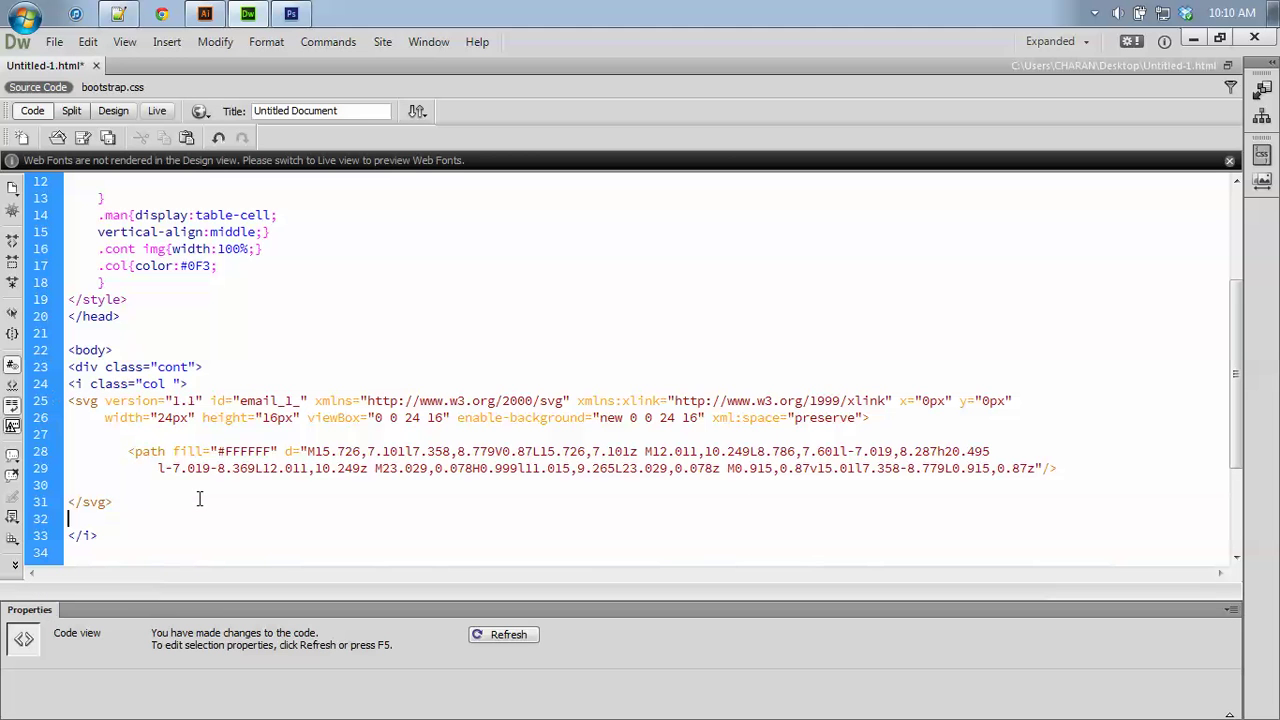
pyautogui.click(201, 111)
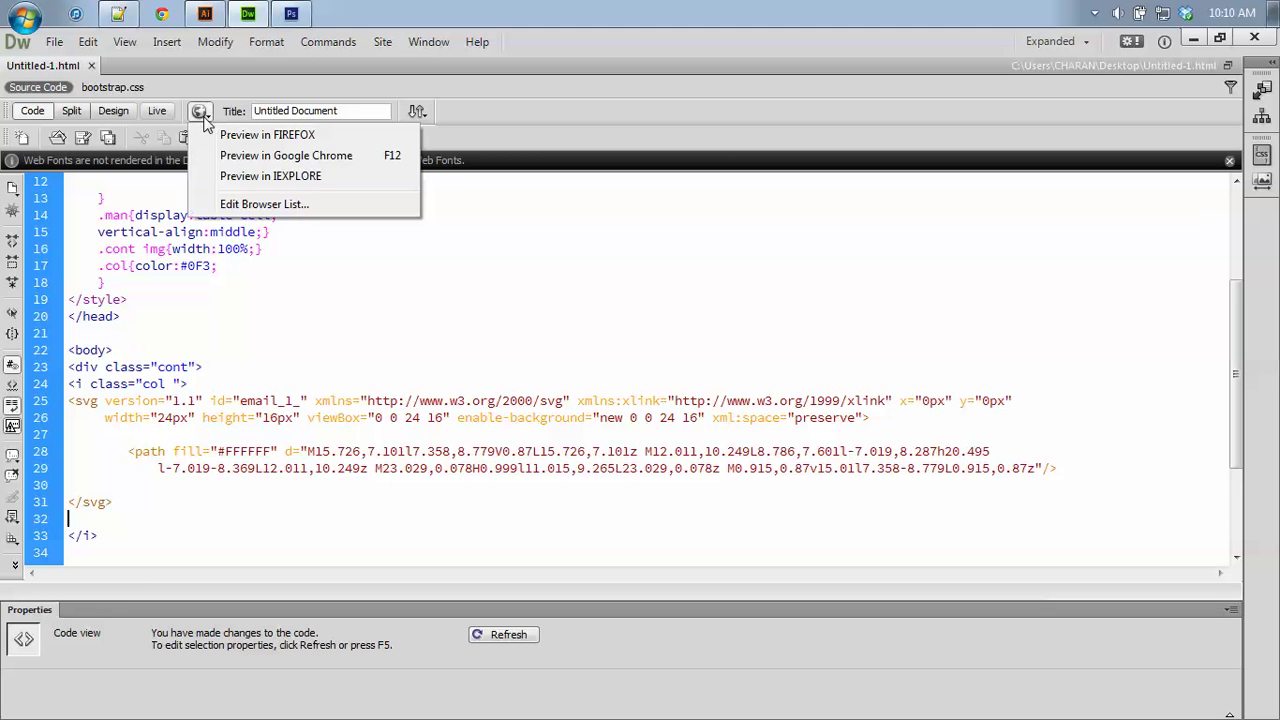
pyautogui.click(245, 154)
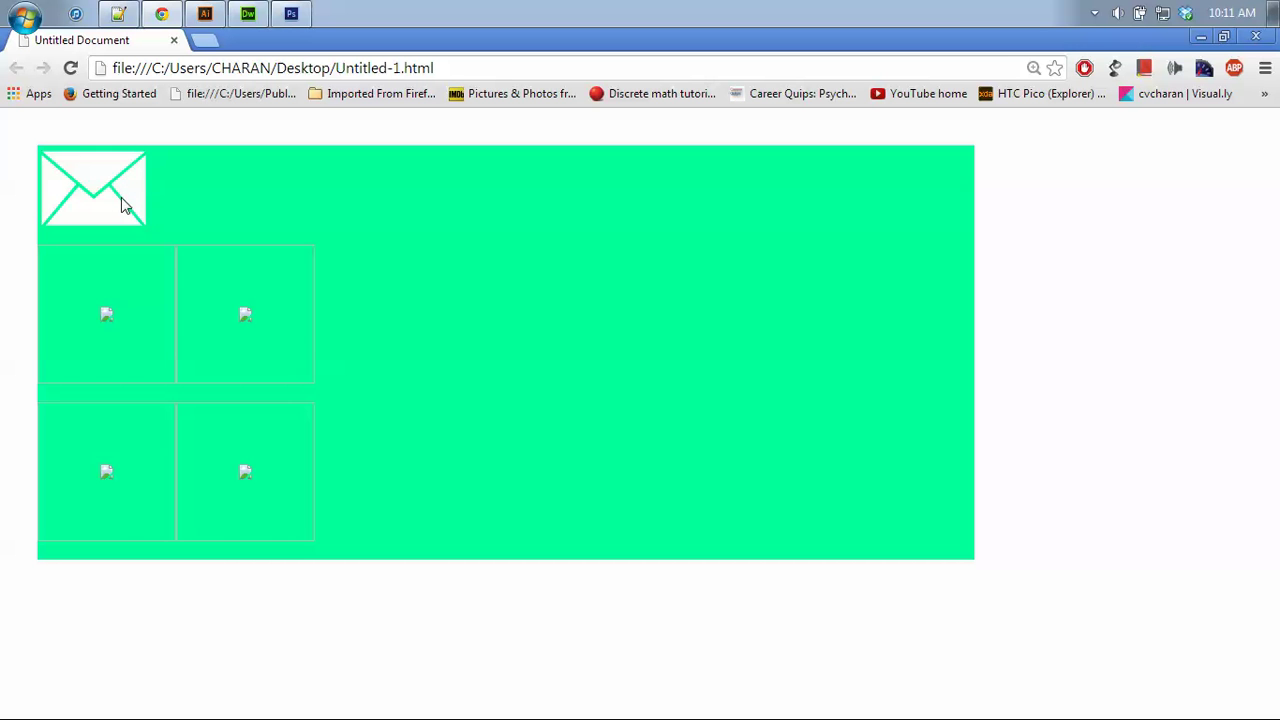
pyautogui.click(1265, 68)
pyautogui.click(1148, 246)
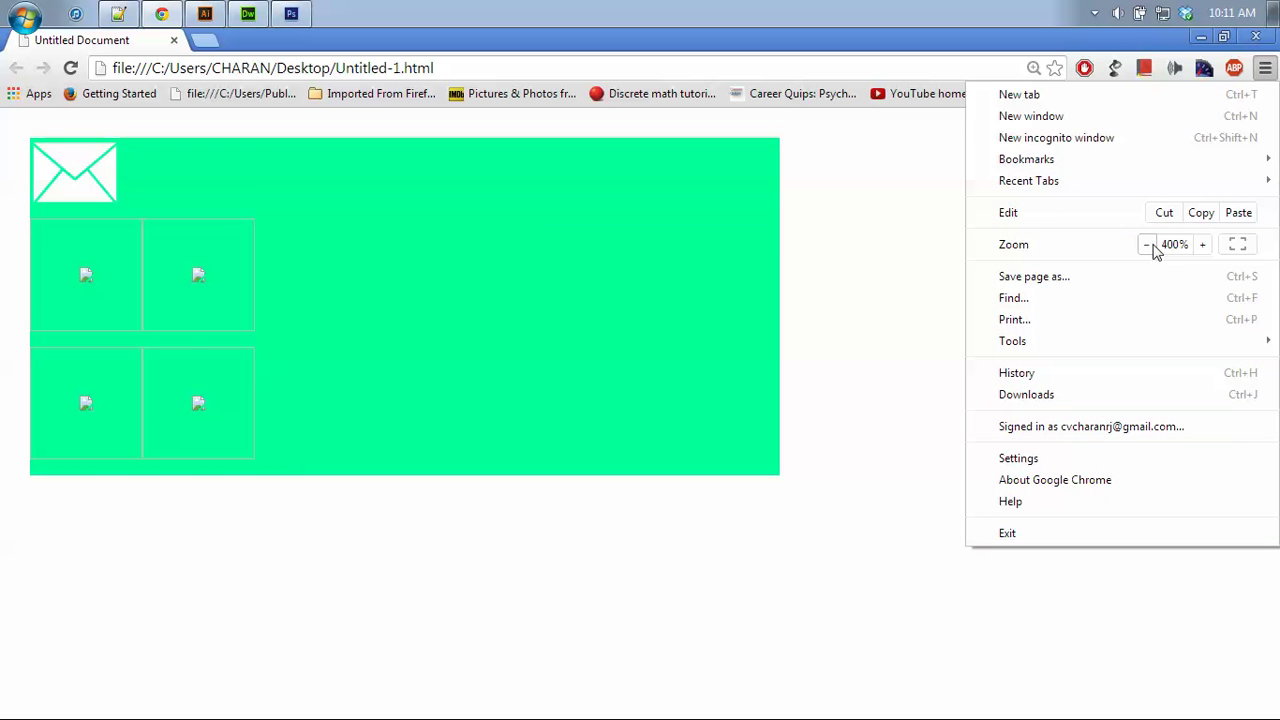
pyautogui.click(1148, 246)
pyautogui.click(1148, 246)
pyautogui.click(1148, 245)
pyautogui.click(1148, 245)
pyautogui.click(1148, 245)
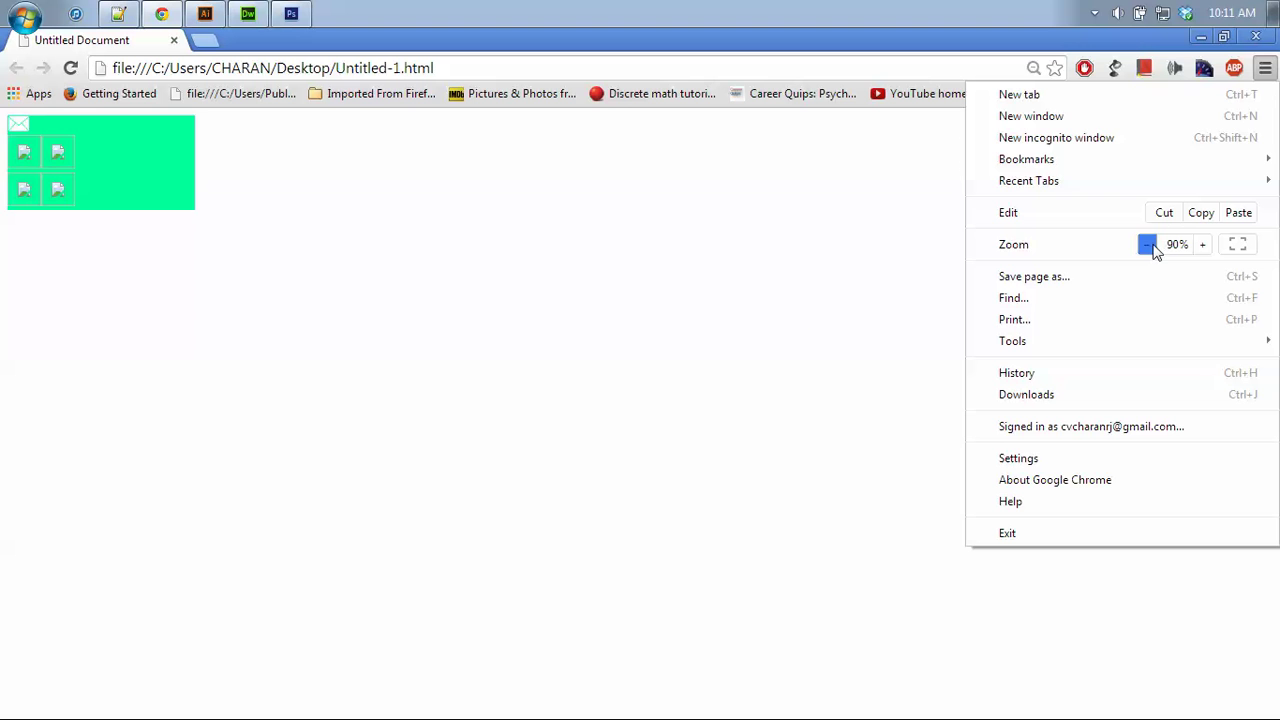
pyautogui.click(1148, 245)
pyautogui.click(1148, 245)
pyautogui.click(1148, 245)
pyautogui.click(1201, 245)
pyautogui.click(1201, 245)
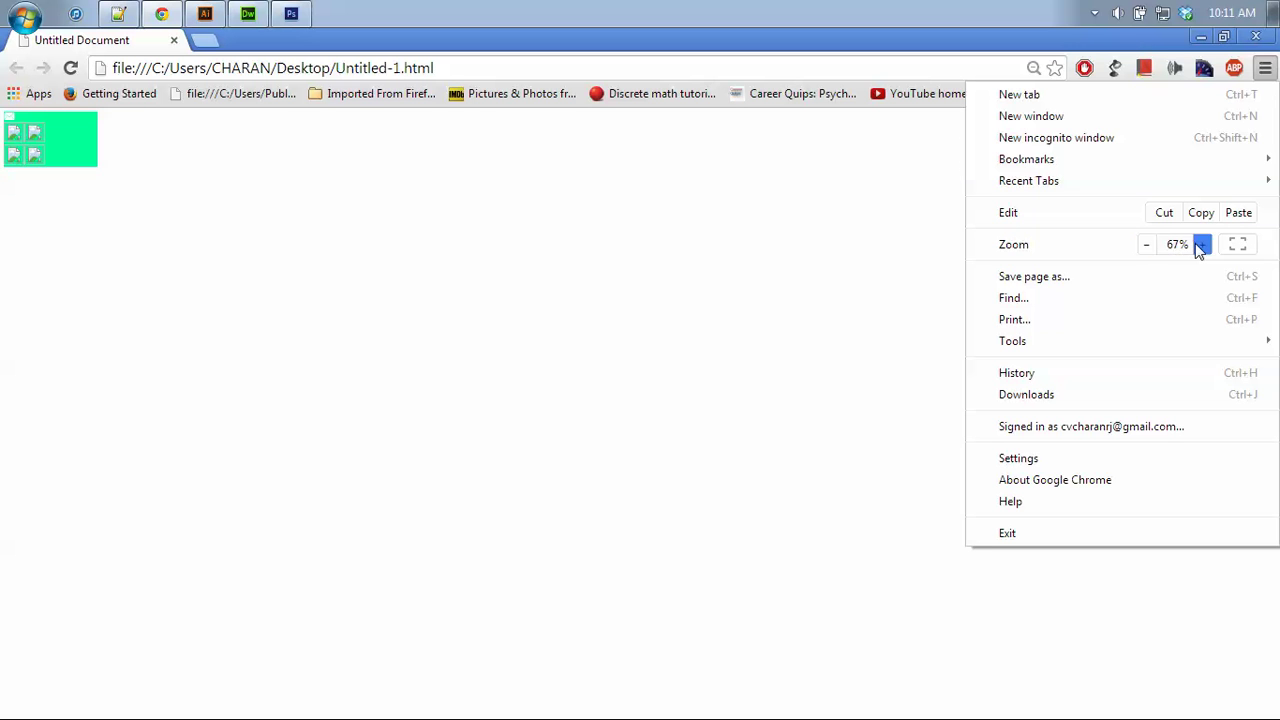
pyautogui.click(1201, 245)
pyautogui.click(1201, 245)
pyautogui.click(1201, 245)
pyautogui.click(1201, 245)
pyautogui.click(1201, 245)
pyautogui.click(1201, 245)
pyautogui.click(1201, 245)
pyautogui.click(1201, 245)
pyautogui.click(1201, 245)
pyautogui.click(1201, 245)
pyautogui.click(1201, 245)
pyautogui.click(1201, 245)
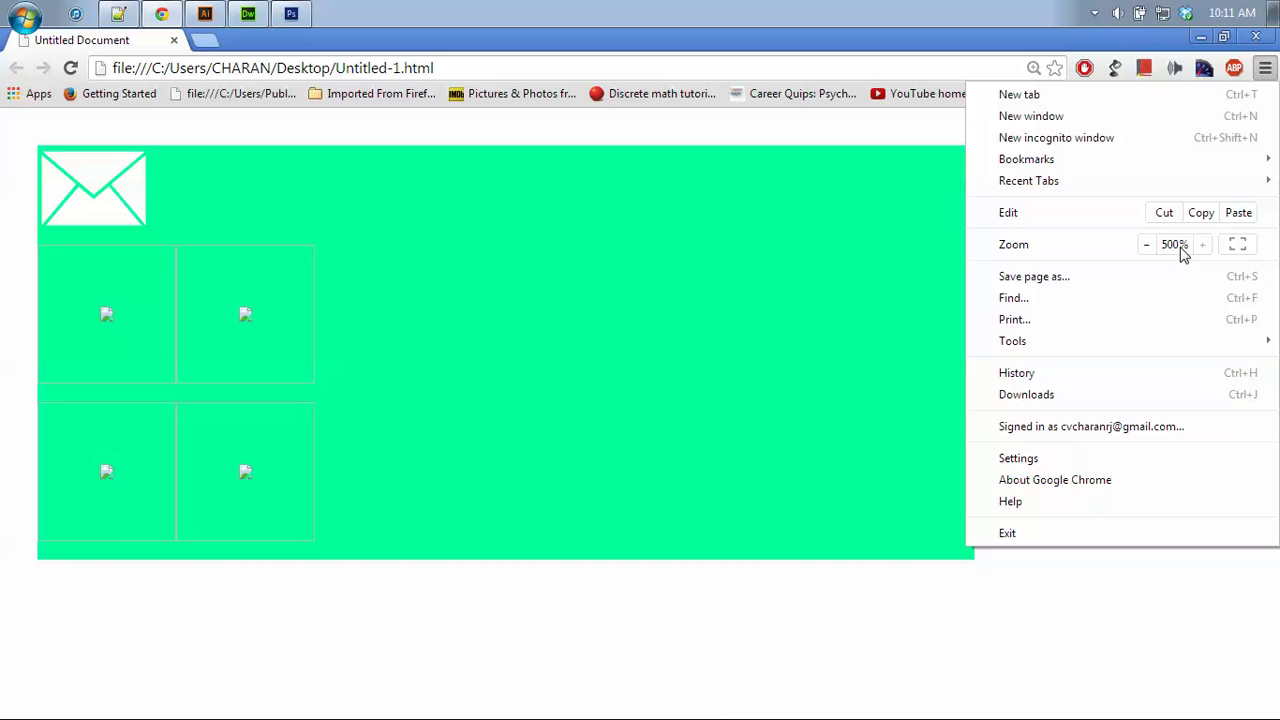
pyautogui.click(140, 200)
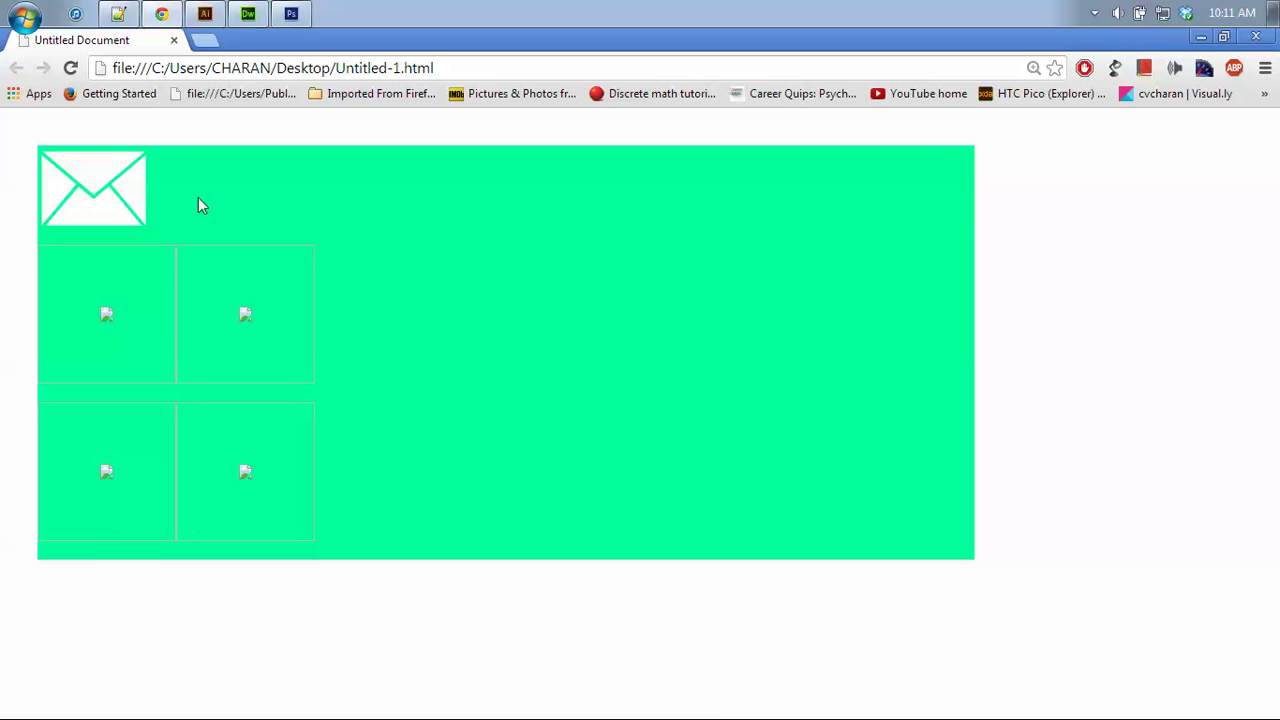